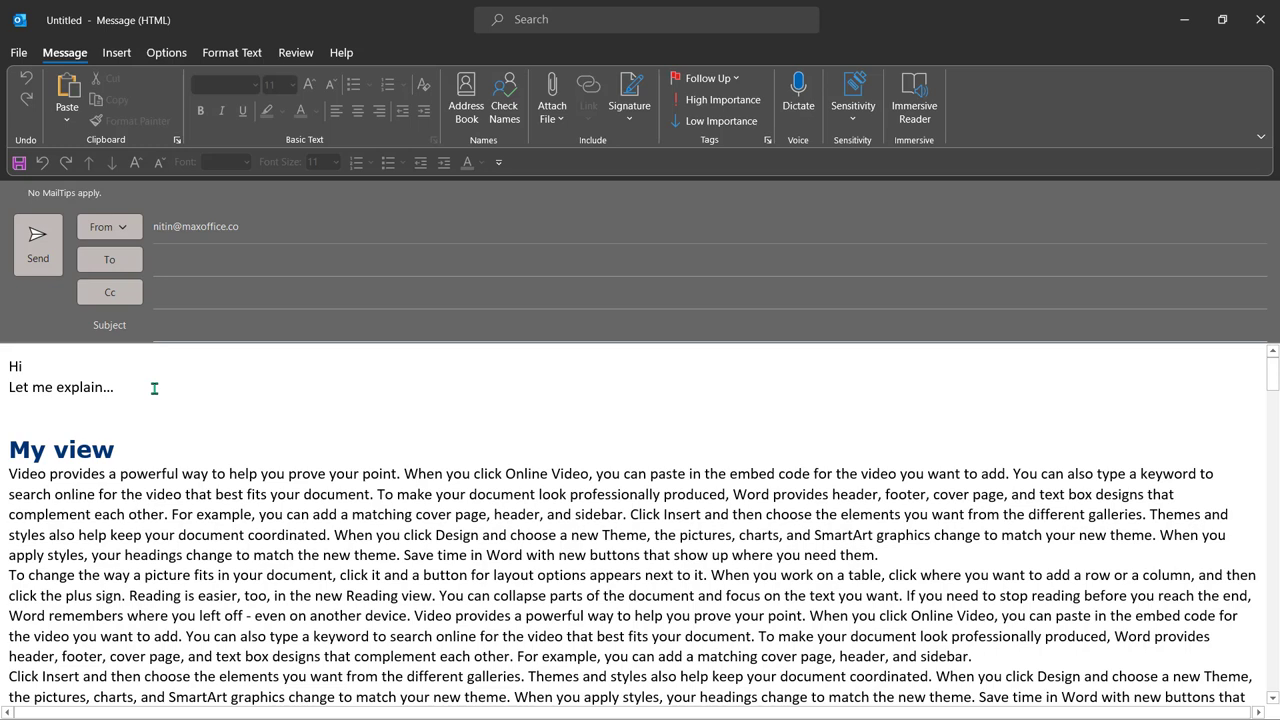
Look through the long message body to review its My view, The dispute and Possible solution sections
left_click(149, 439)
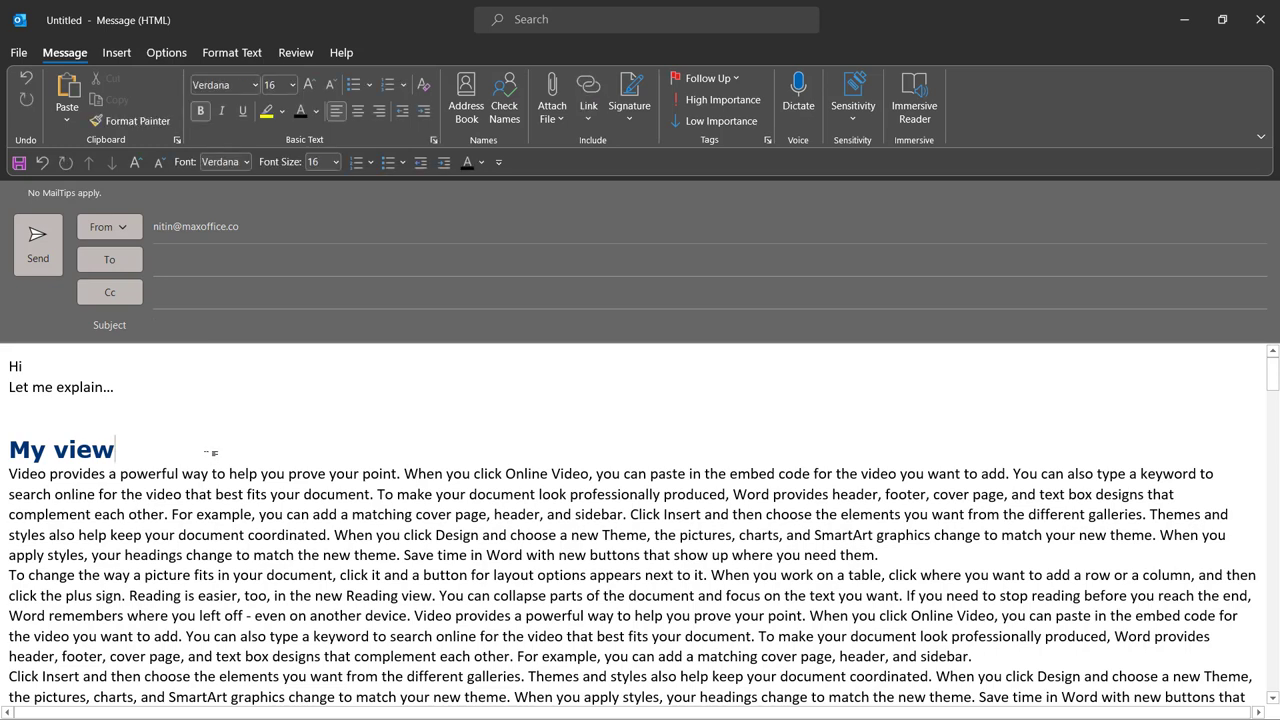
scroll(213, 455, "down", 5)
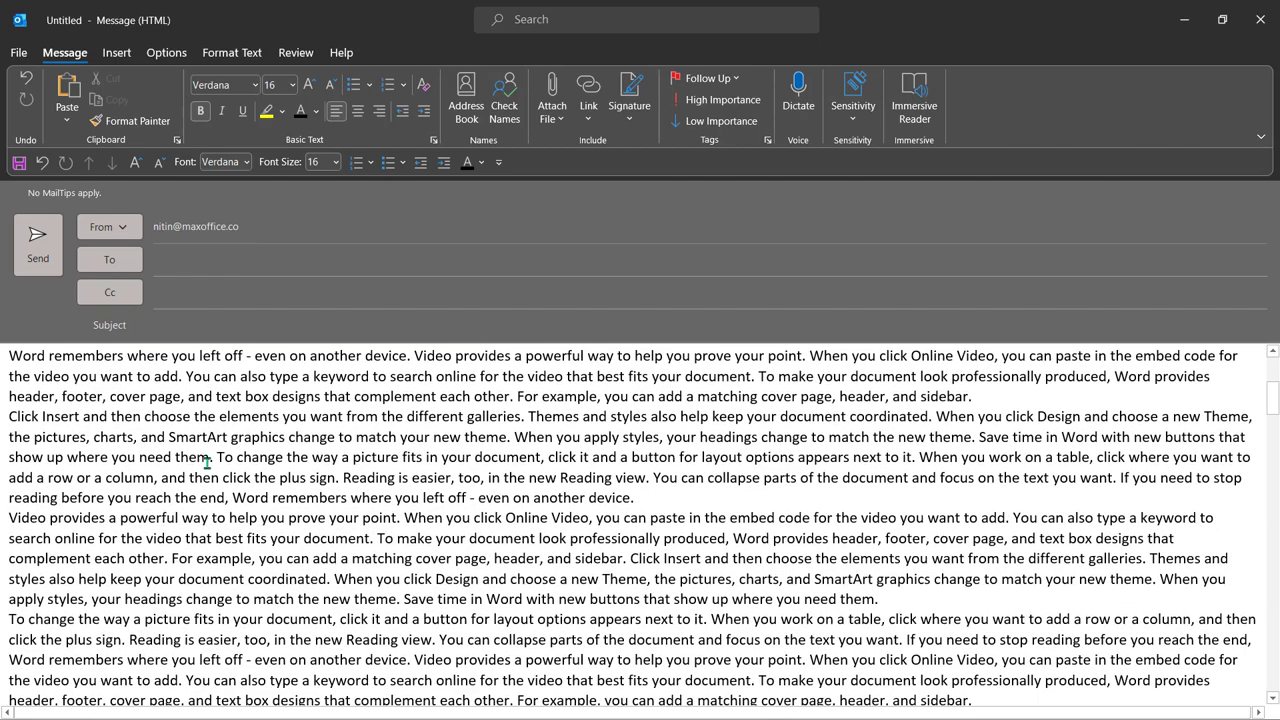
scroll(207, 462, "down", 5)
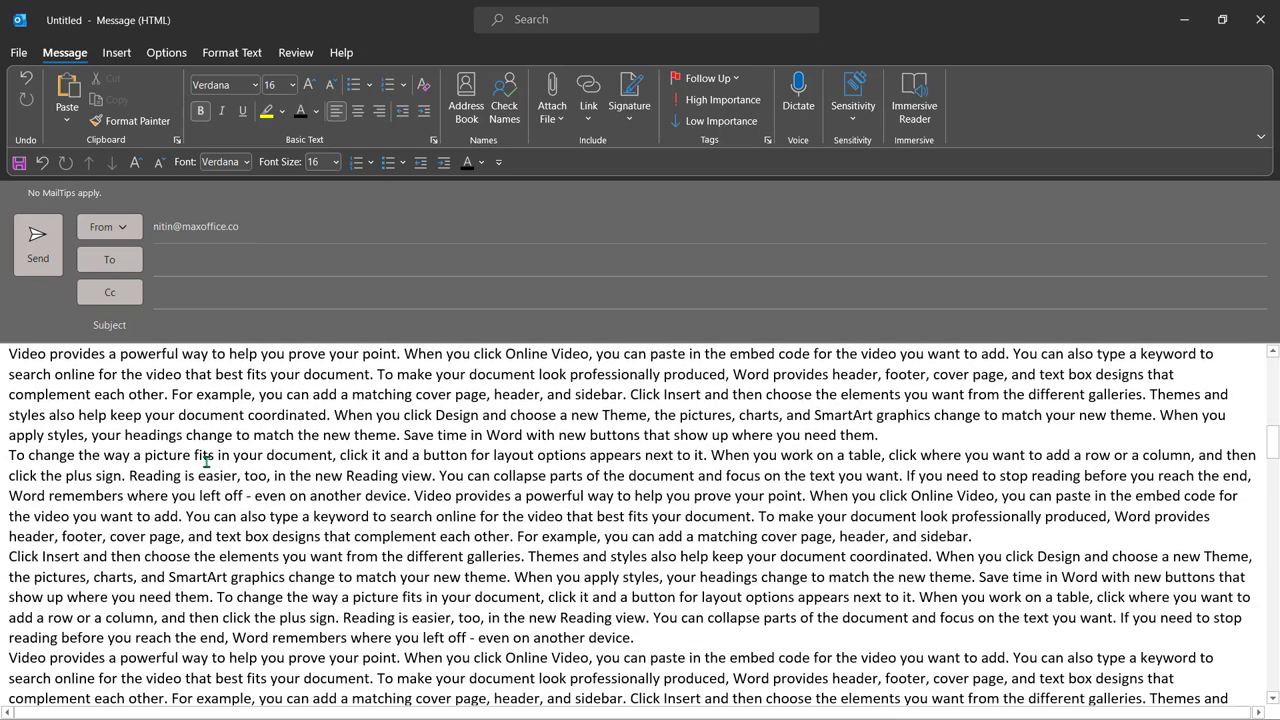
scroll(206, 462, "down", 3)
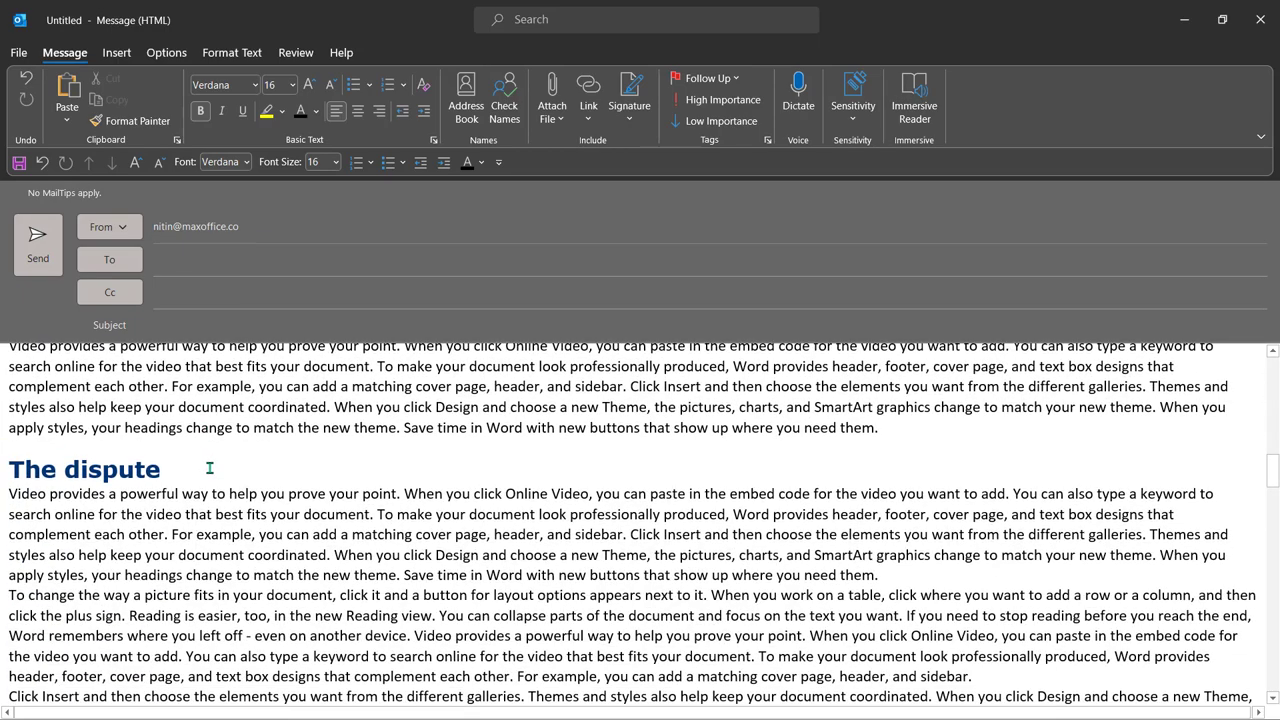
left_click(206, 461)
scroll(361, 524, "down", 3)
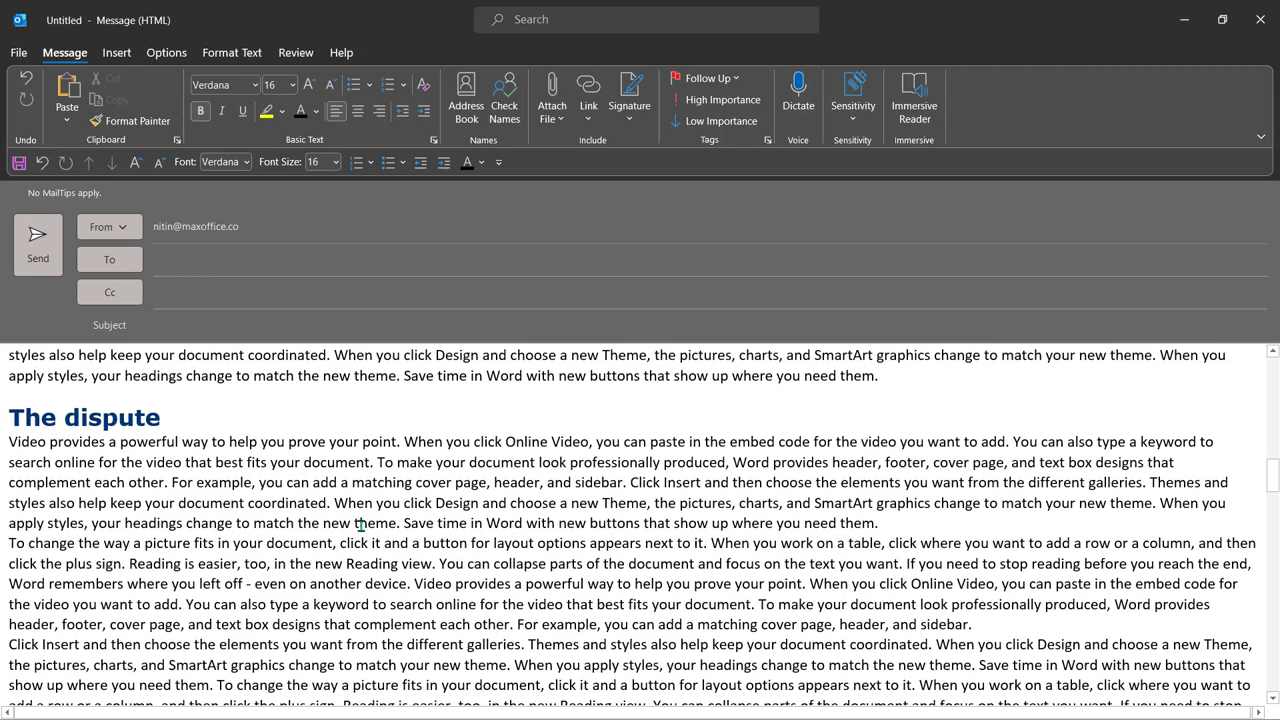
scroll(361, 522, "down", 10)
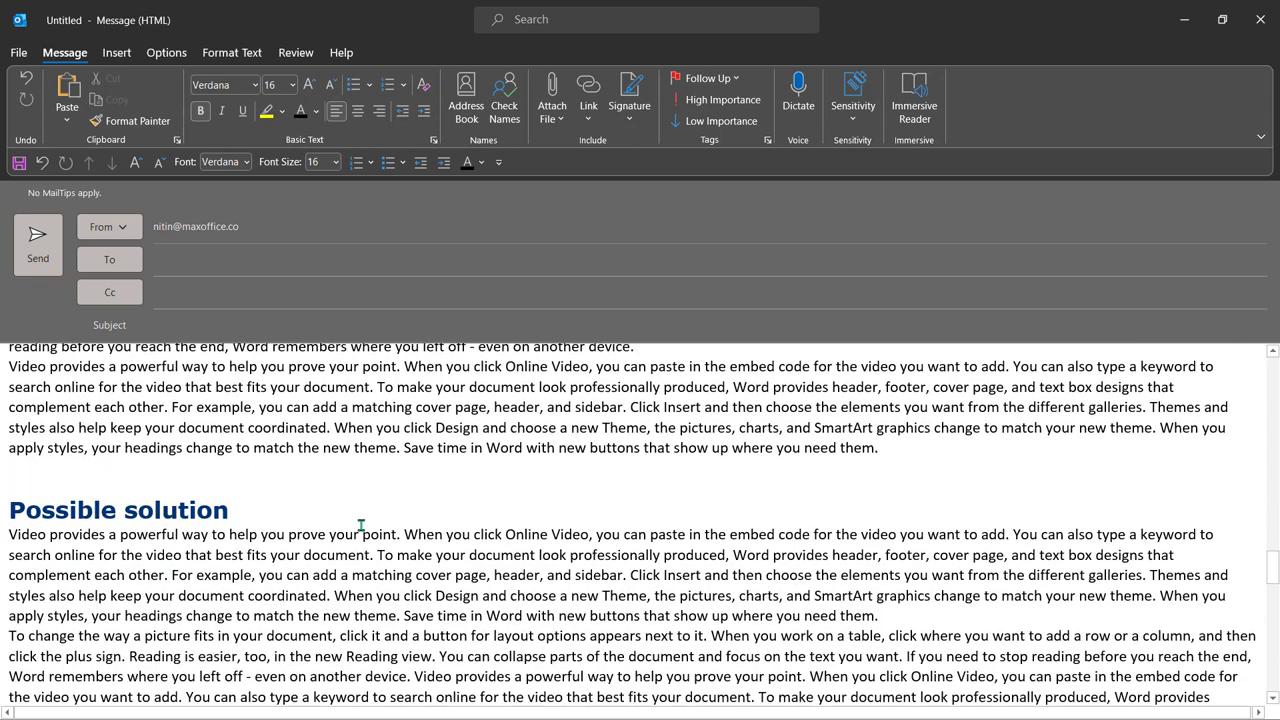
left_click(361, 526)
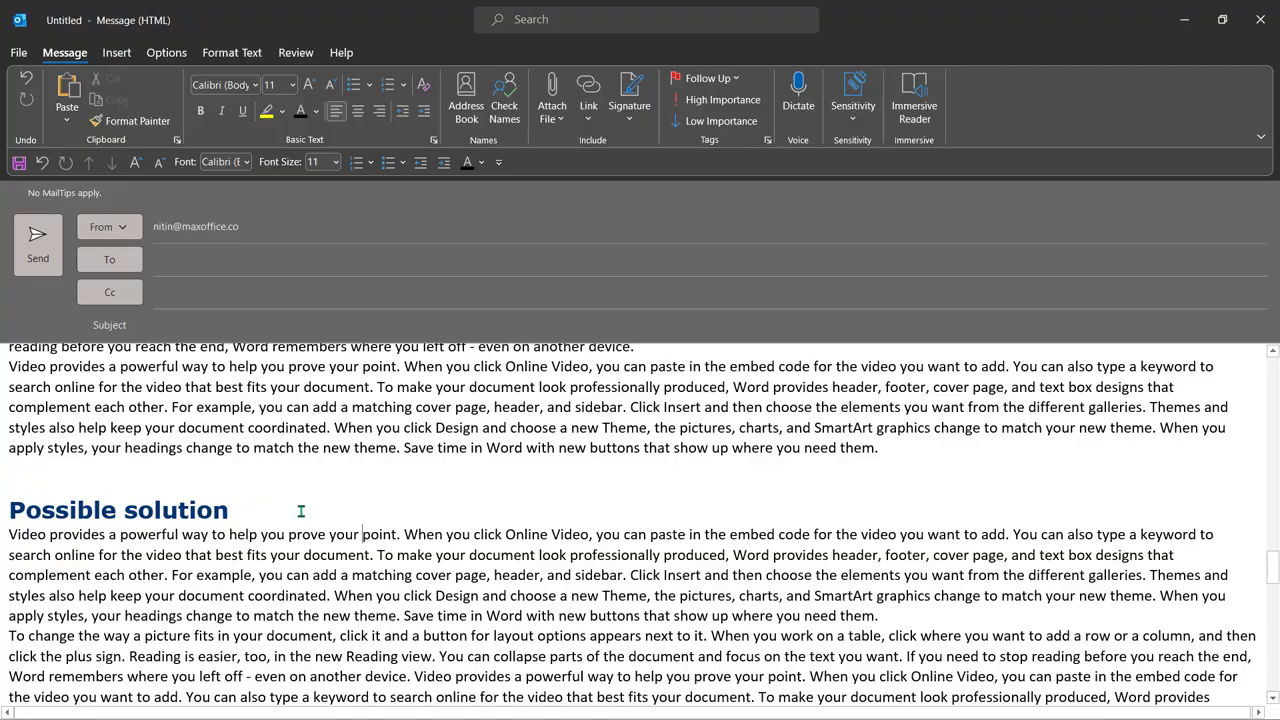
scroll(200, 450, "up", 10)
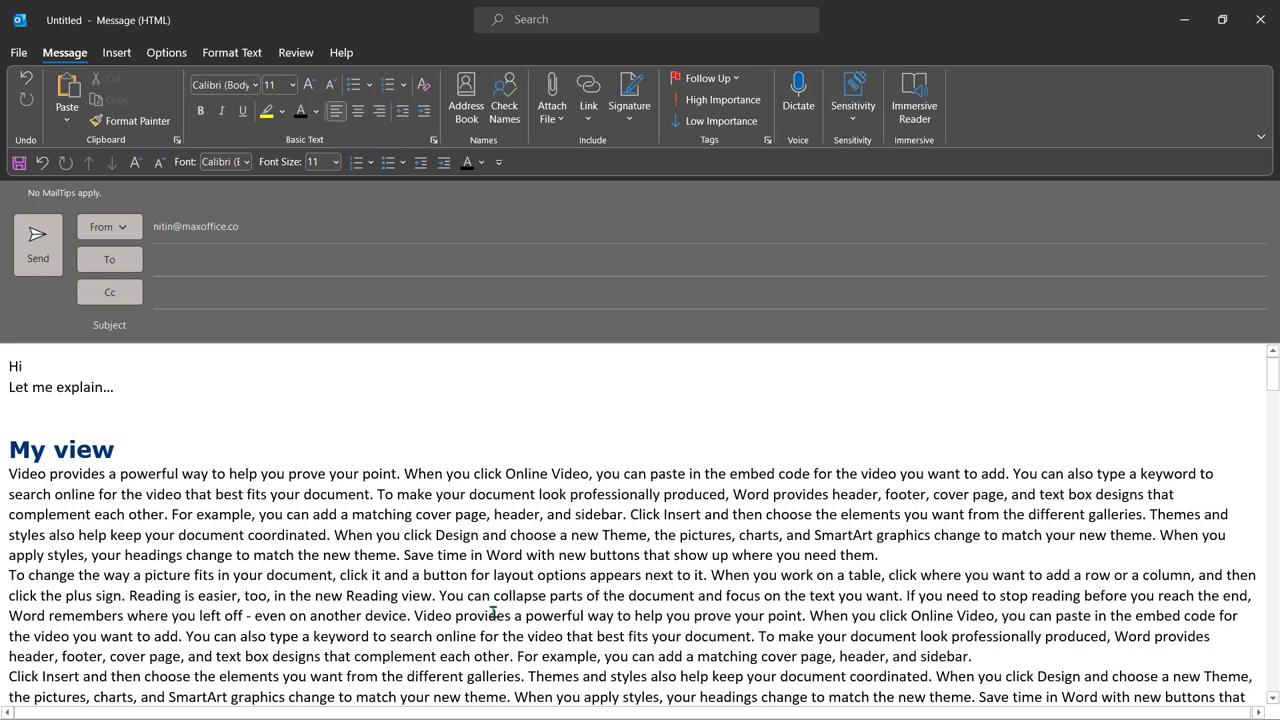
scroll(494, 610, "down", 4)
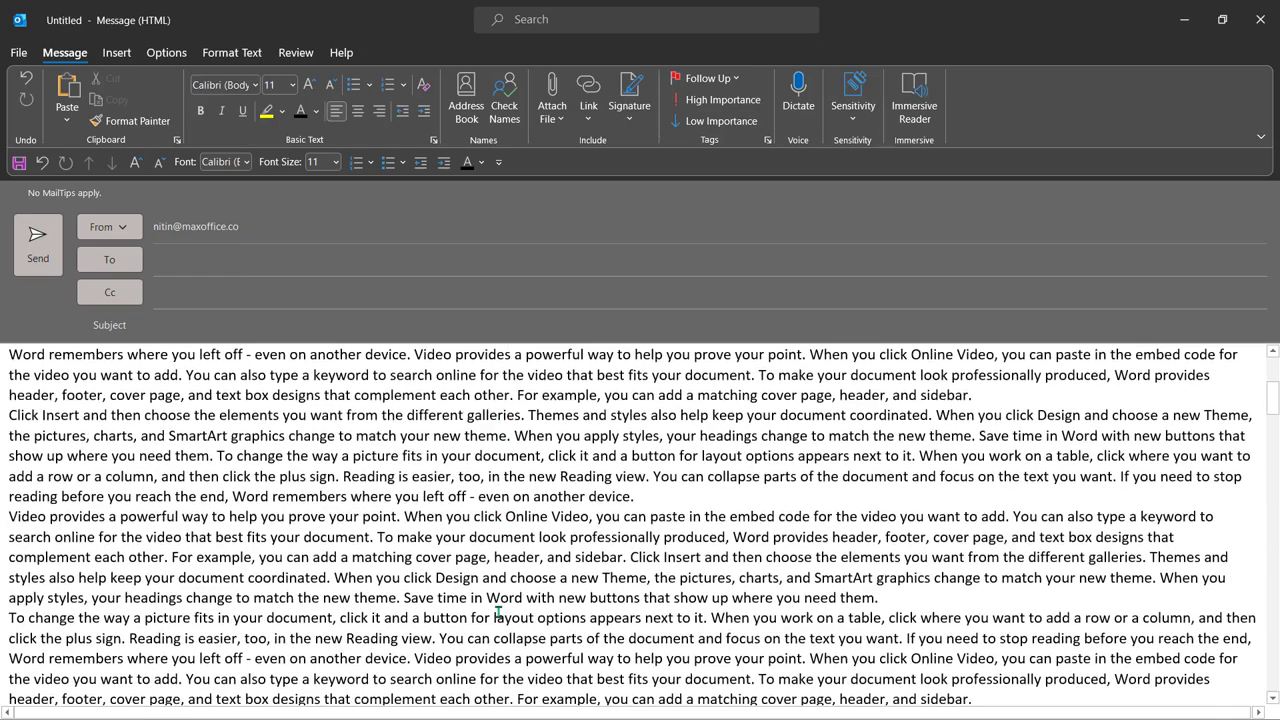
scroll(497, 611, "up", 4)
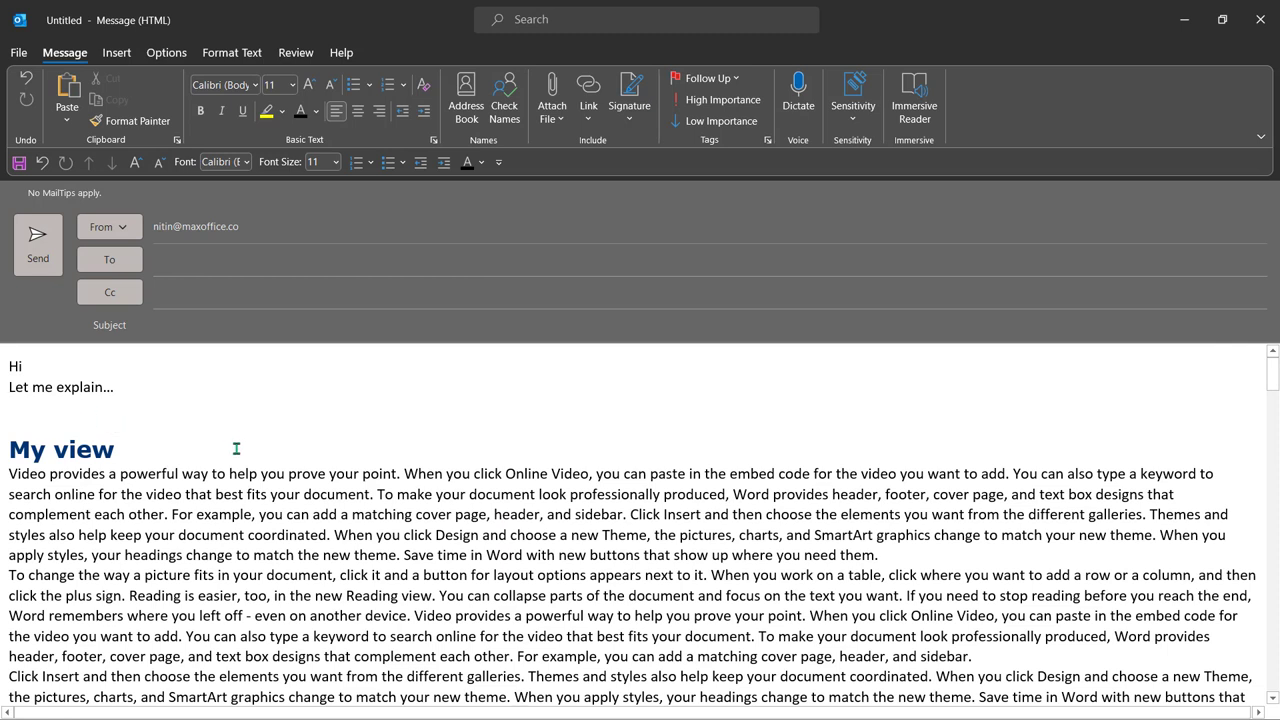
Add the lines "Dispute" and "Solution" below "Let me explain..." in the message body
left_click(272, 426)
type("Dispute")
key("Return")
type("Solution")
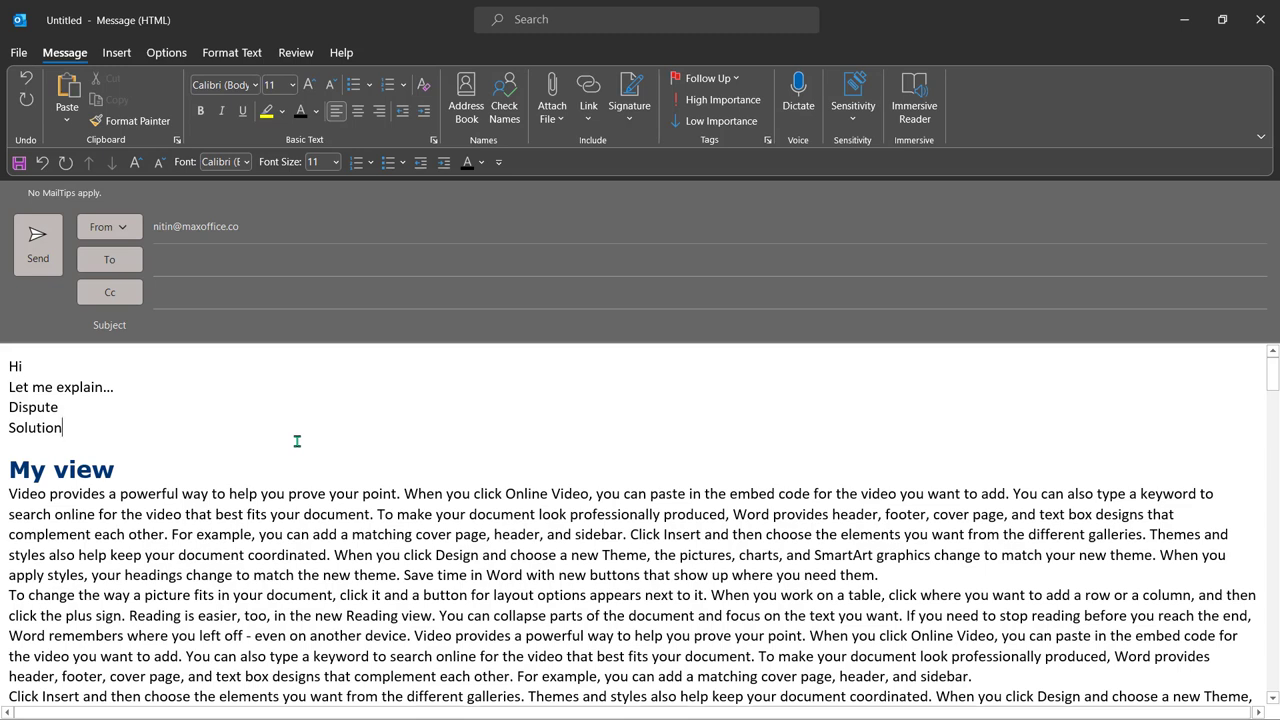
Hyperlink the word "Dispute" in the intro to the heading The dispute within this message
key("Up")
key("shift+Home")
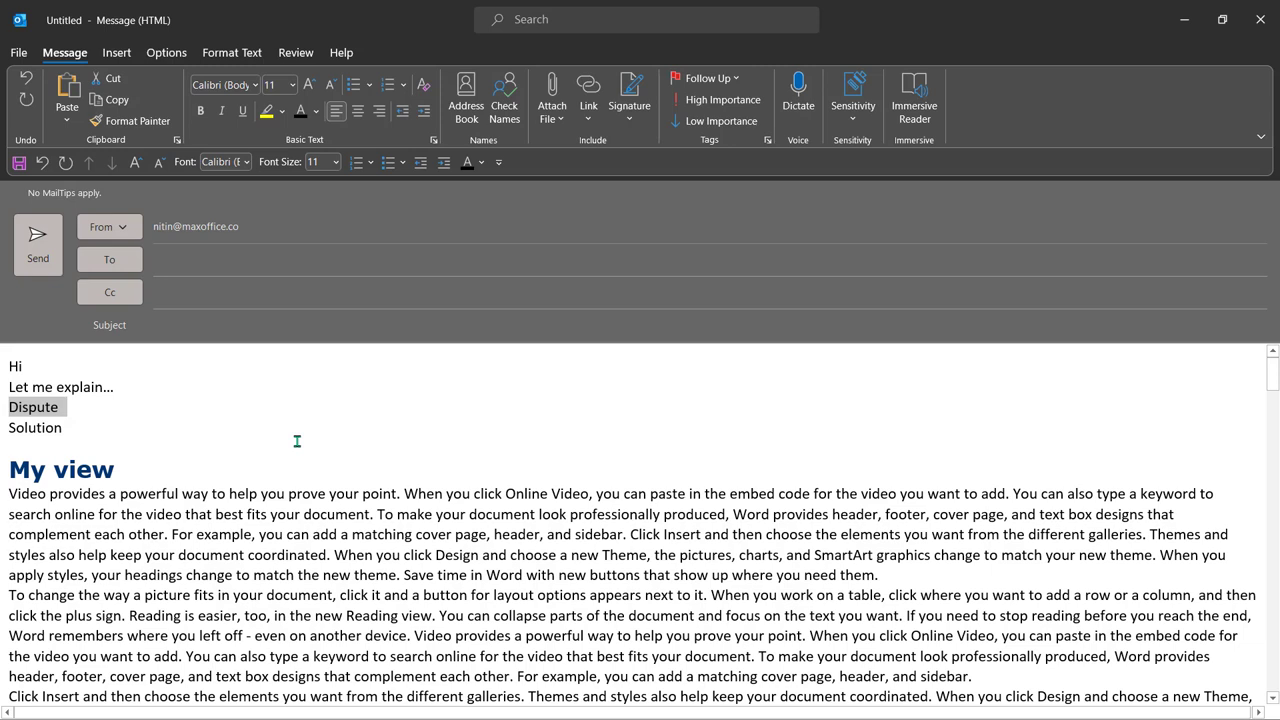
left_click(122, 55)
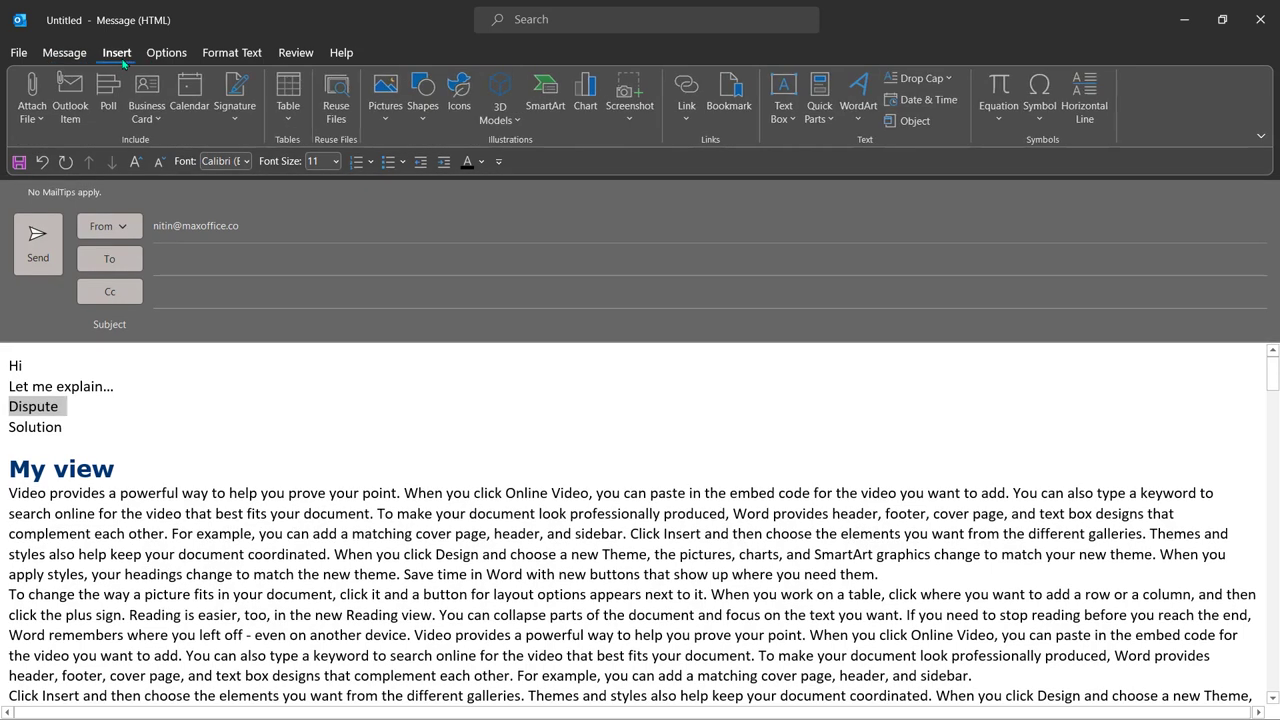
left_click(688, 112)
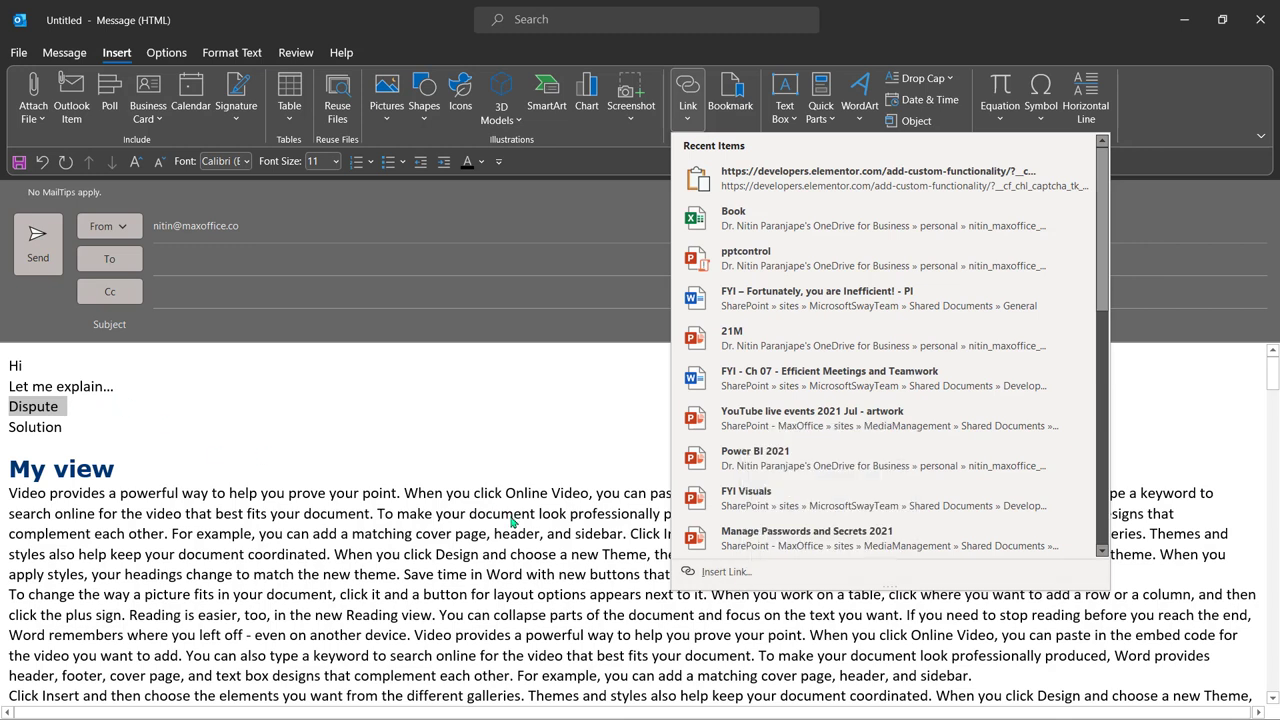
left_click(695, 580)
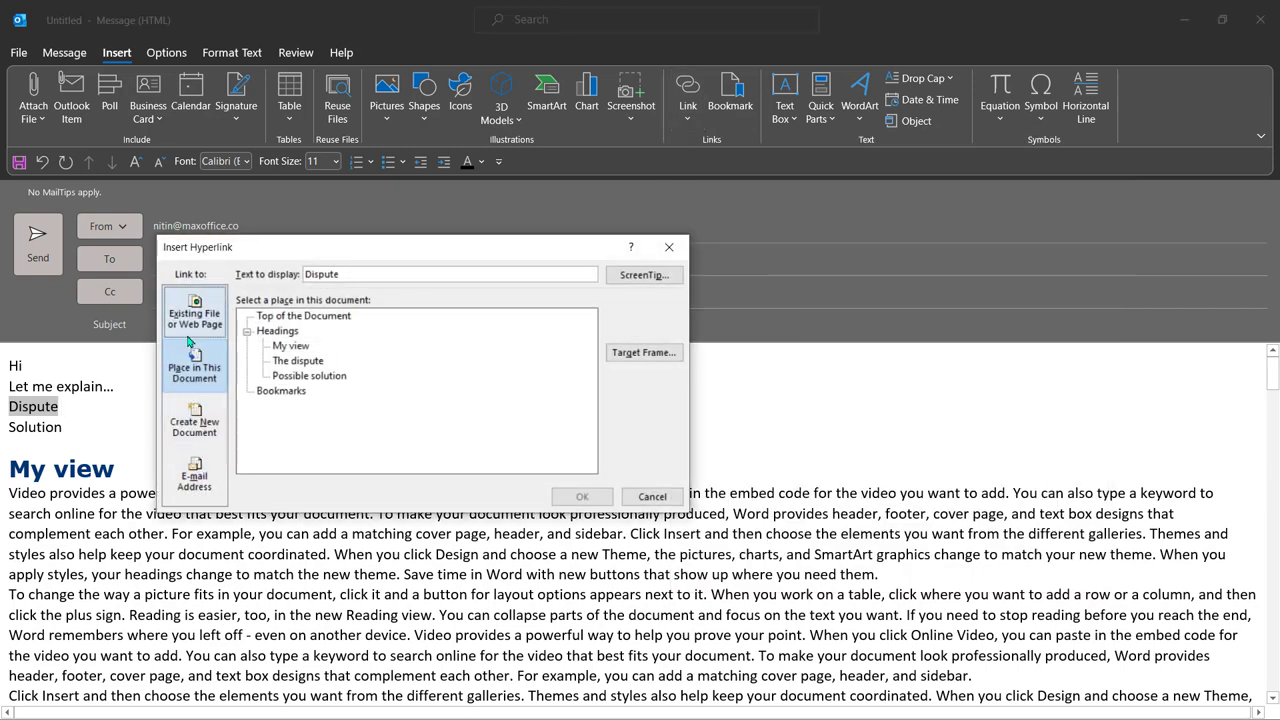
left_click(194, 316)
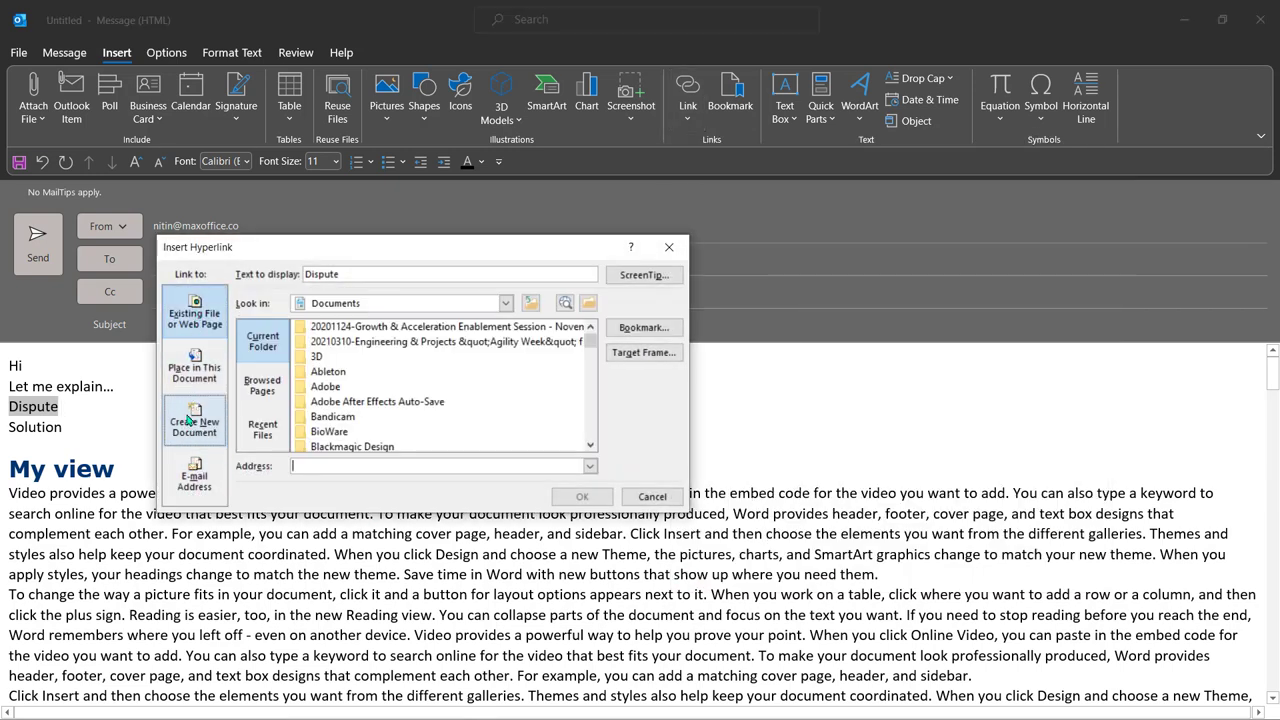
left_click(194, 372)
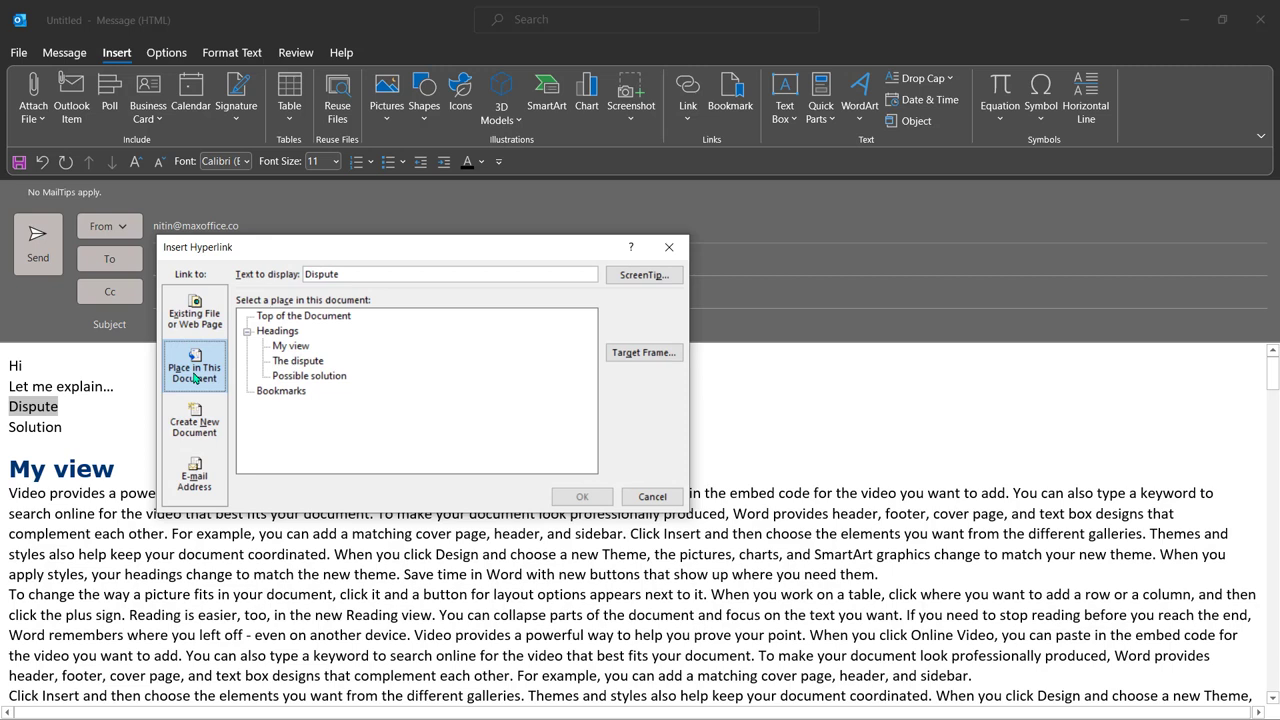
left_click(318, 364)
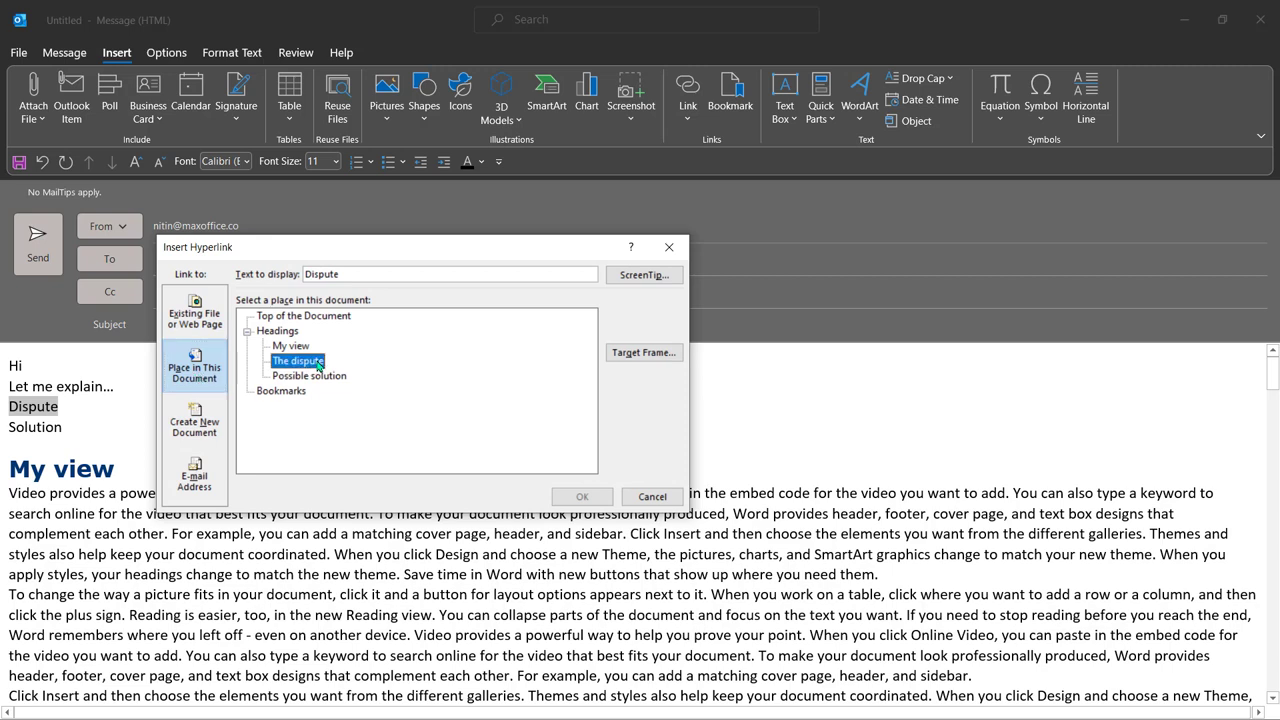
left_click(580, 496)
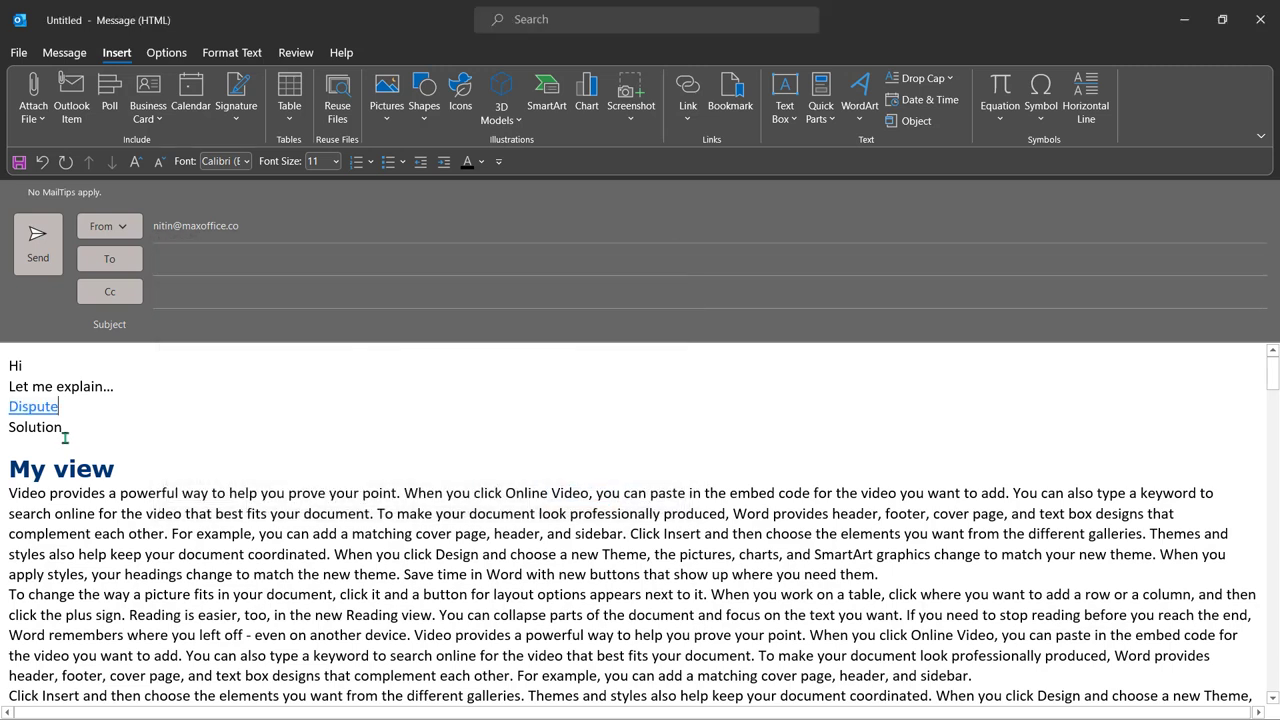
Hyperlink the word "Solution" in the intro to the Possible solution heading within this message
left_click_drag(66, 428, 9, 430)
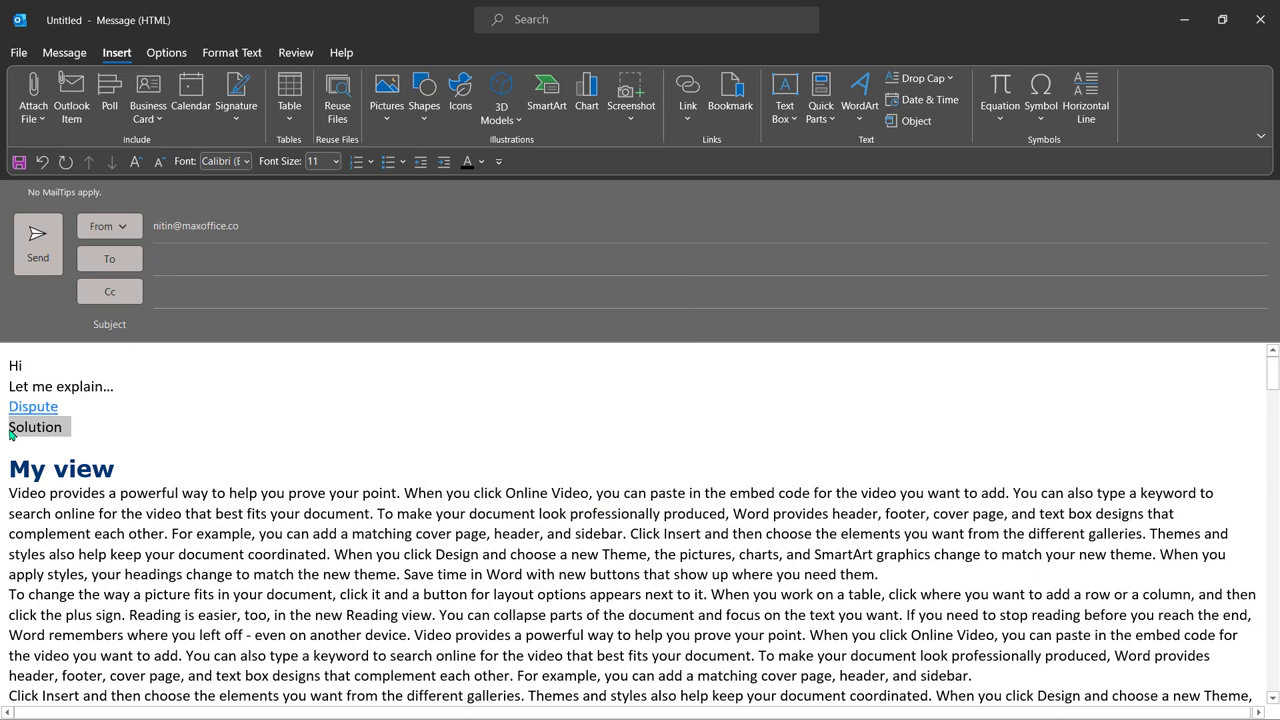
key("ctrl+k")
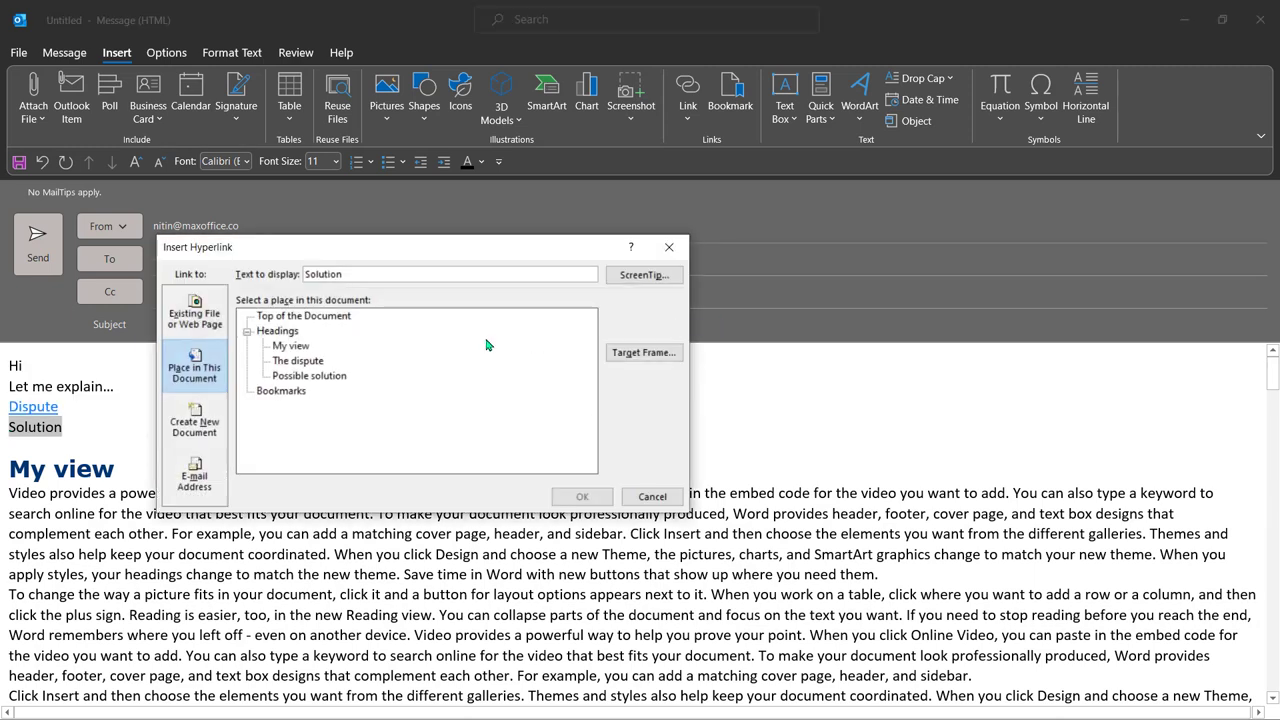
left_click(318, 377)
left_click(559, 497)
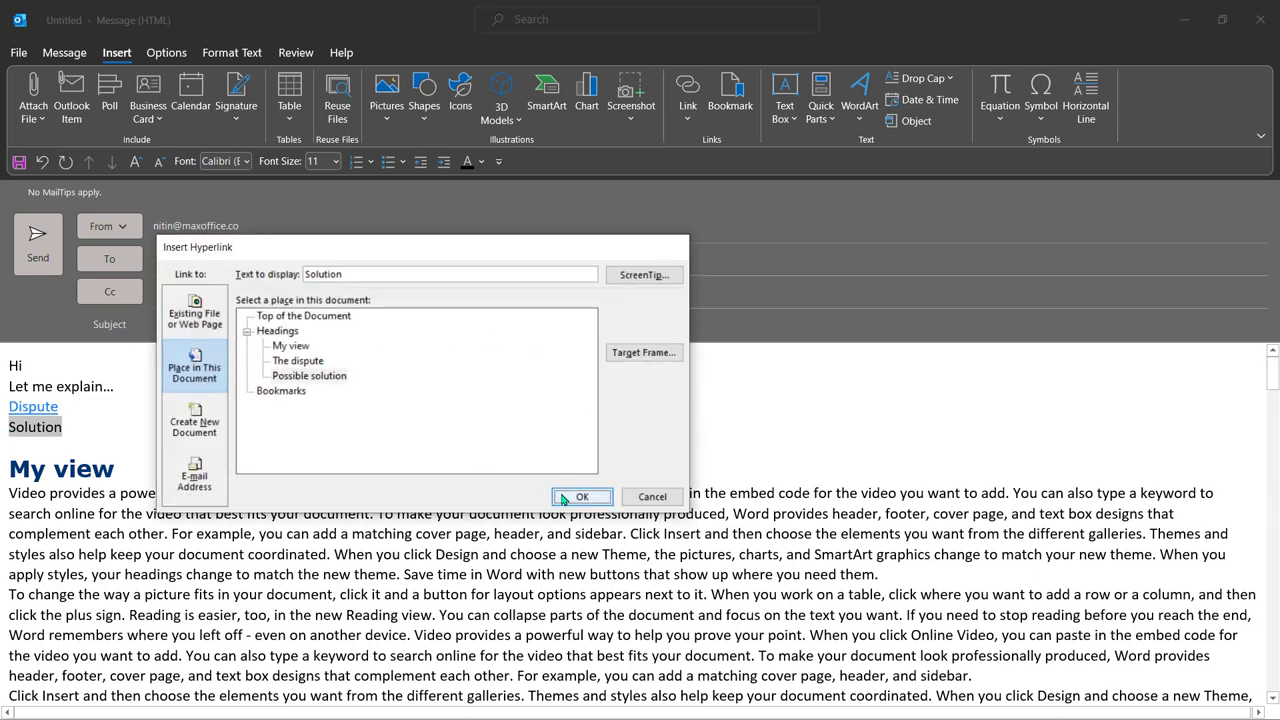
Change the My view heading to the Normal style
left_click(140, 478)
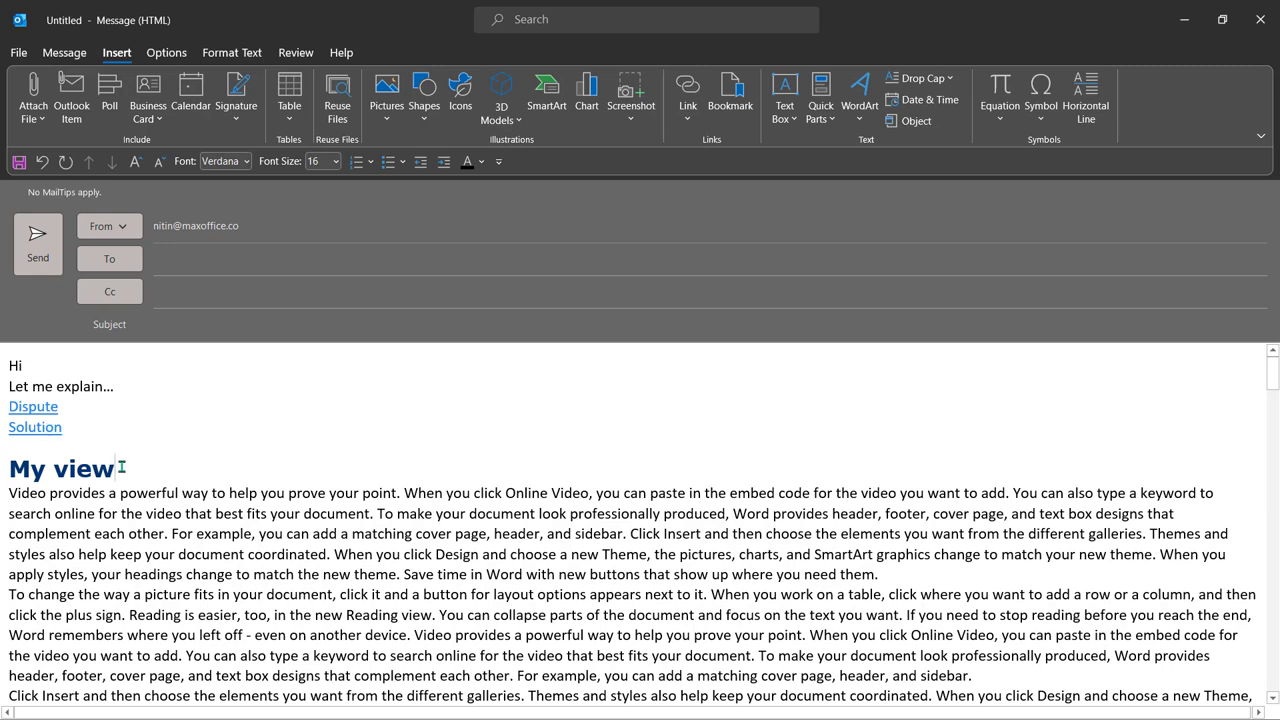
left_click(232, 52)
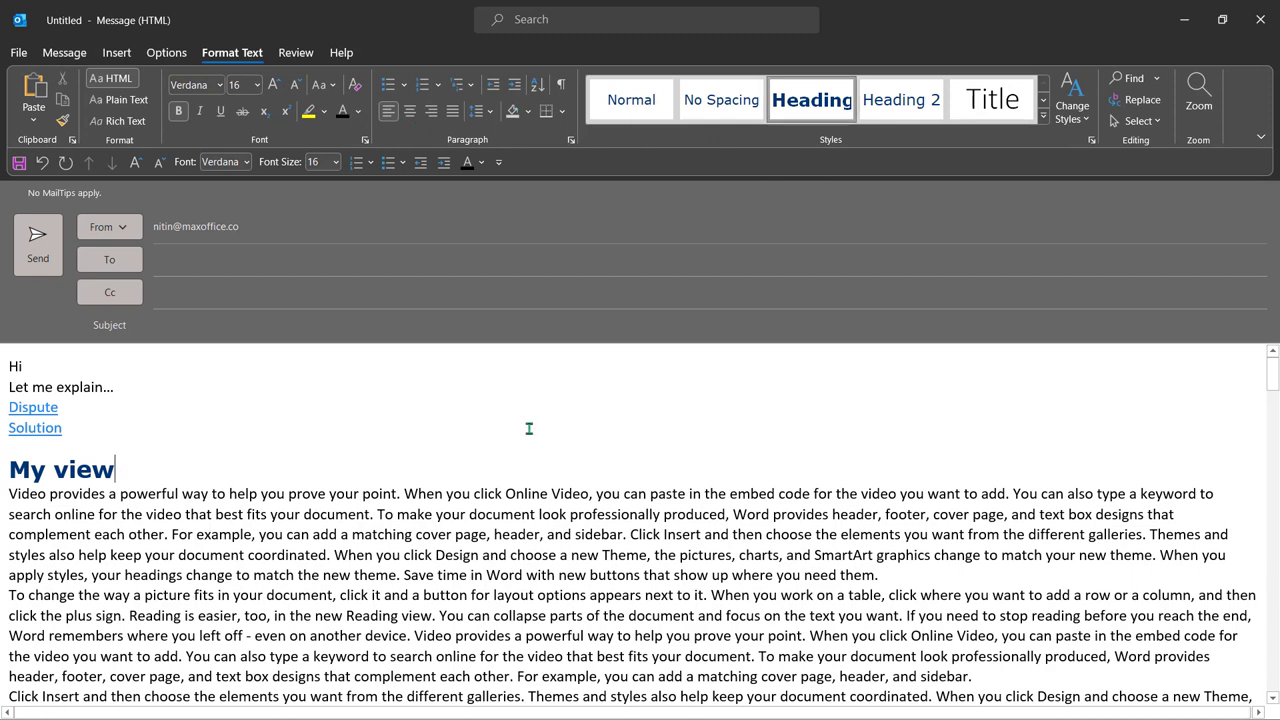
left_click(127, 477)
left_click(631, 102)
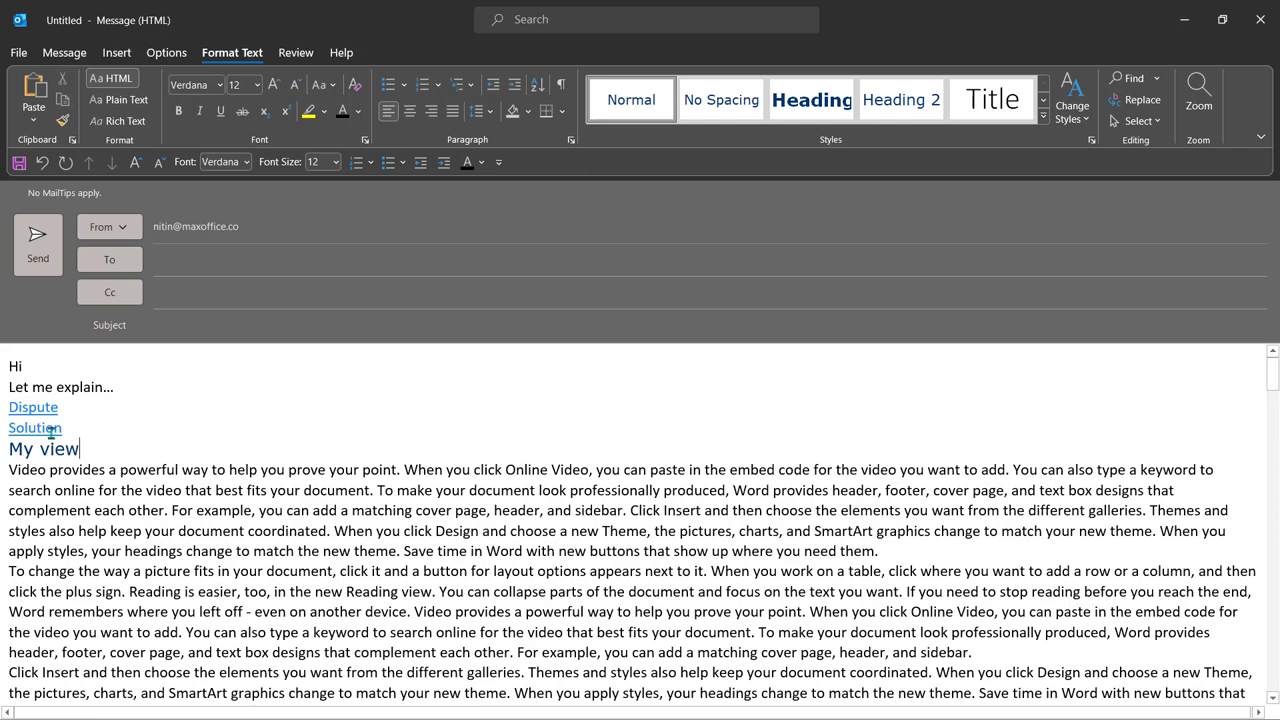
Check the headings offered as targets for the Solution link, and restore the My view line to the Heading 1 style
left_click(51, 432)
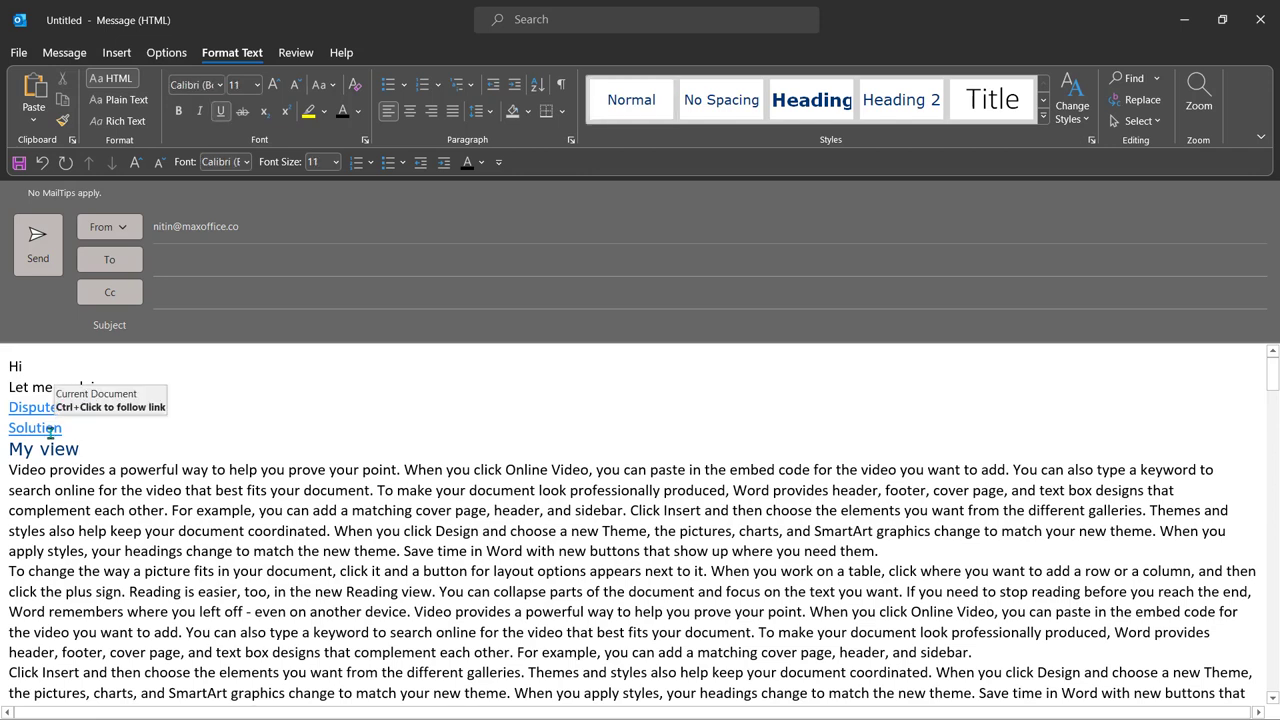
key("ctrl+k")
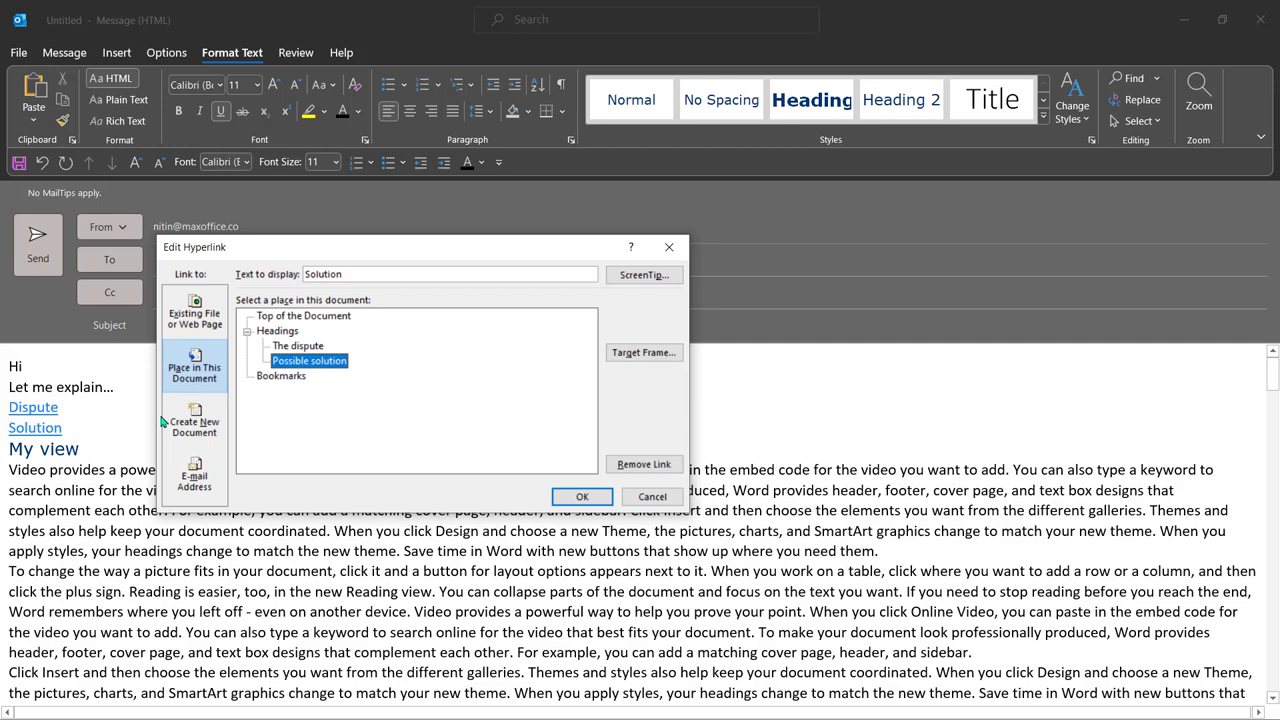
left_click(650, 497)
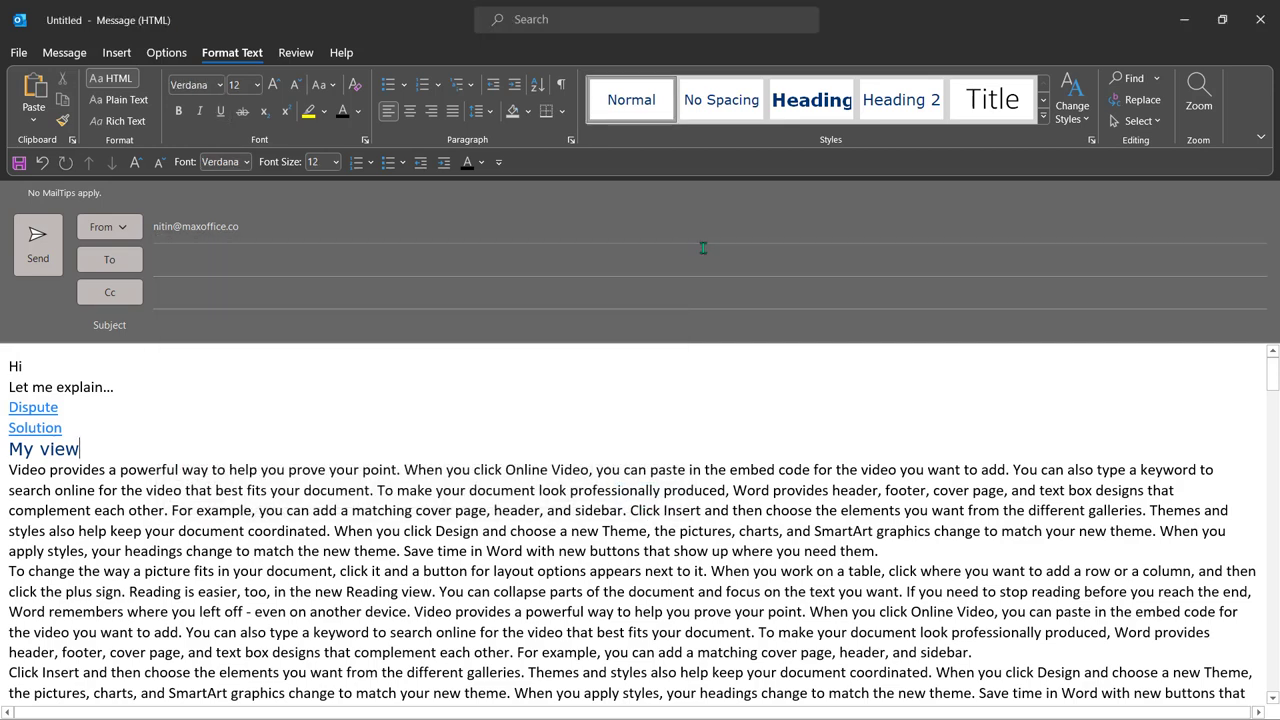
left_click(811, 100)
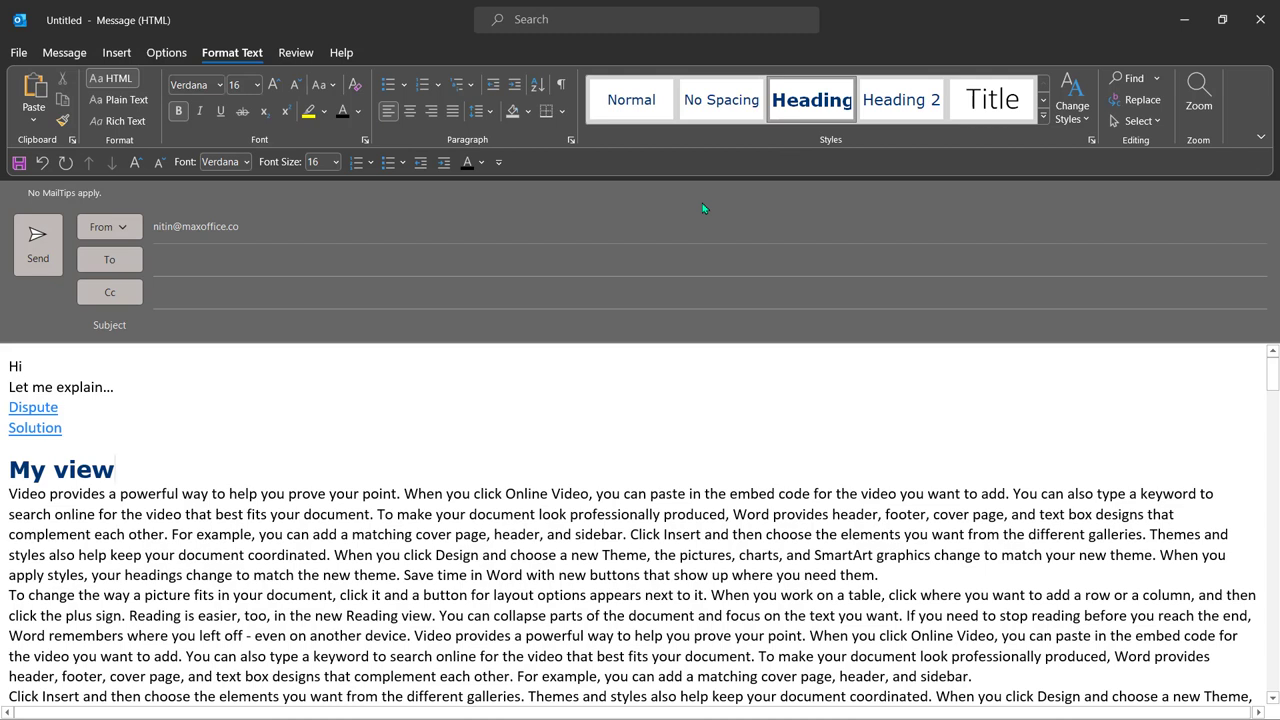
Edit the Solution hyperlink and select the My view heading as its target
left_click(30, 422)
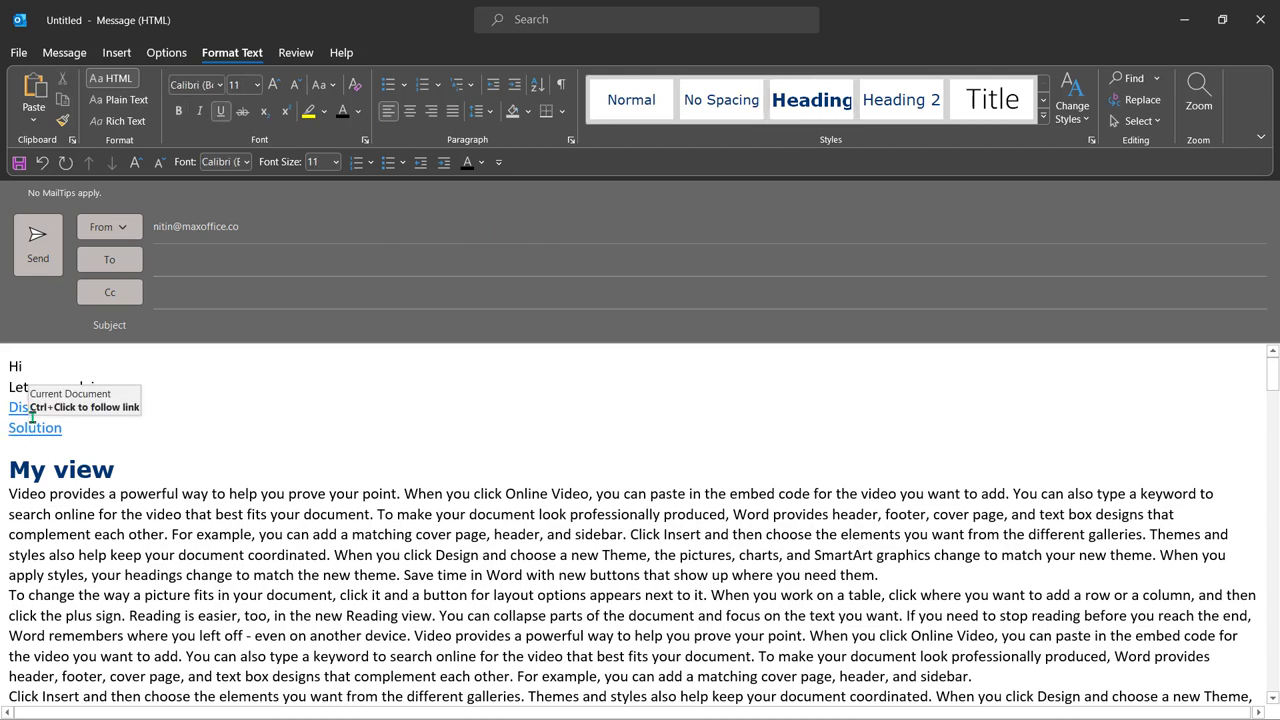
left_click(32, 418)
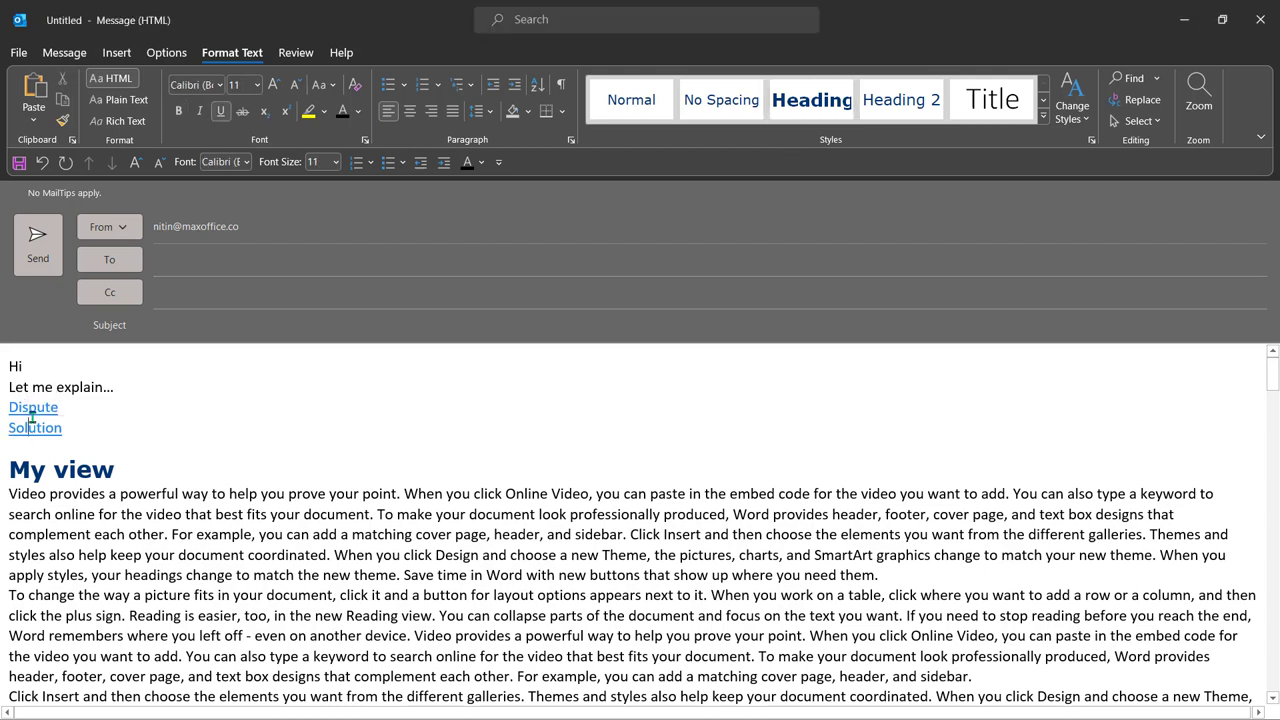
key("ctrl+k")
left_click(290, 347)
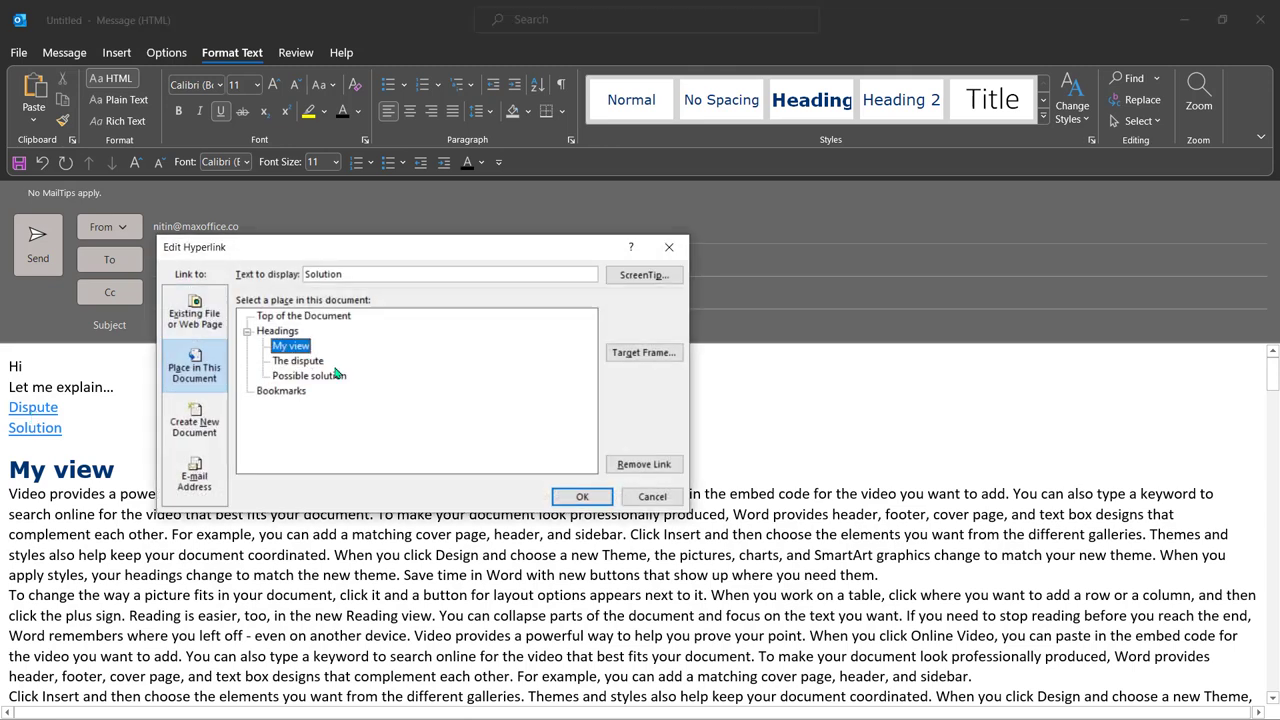
key("Return")
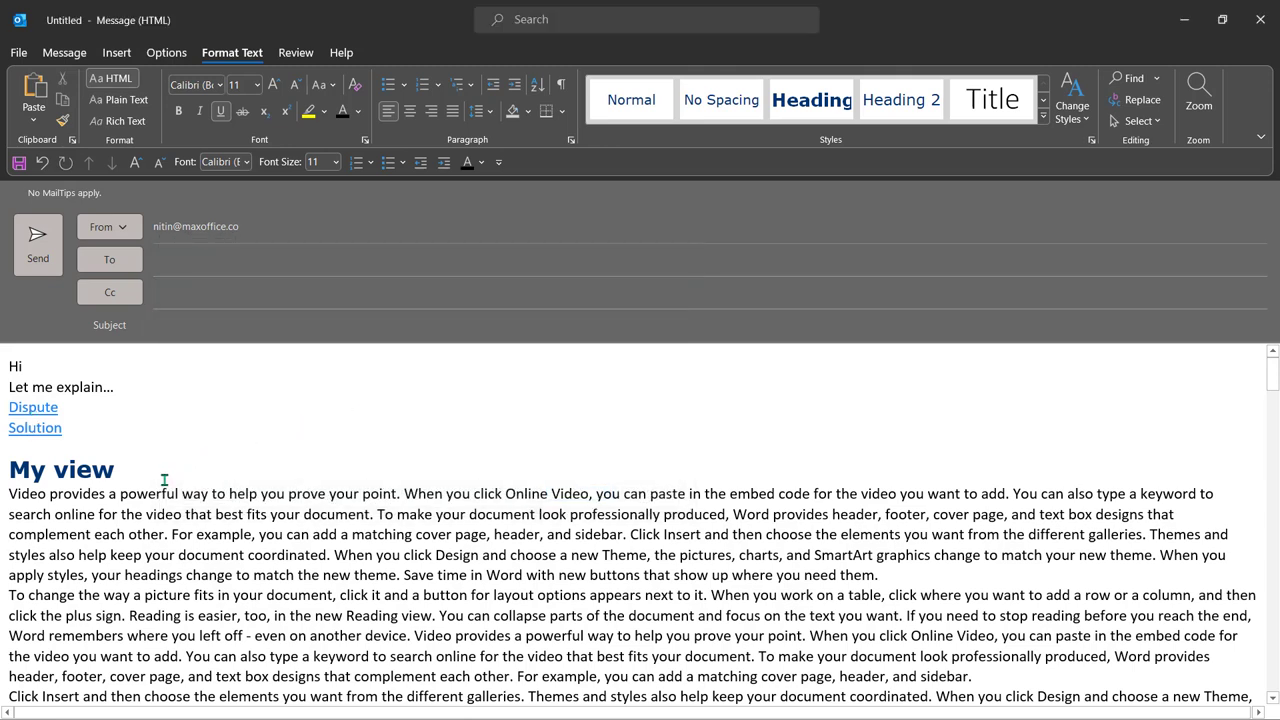
left_click(165, 476)
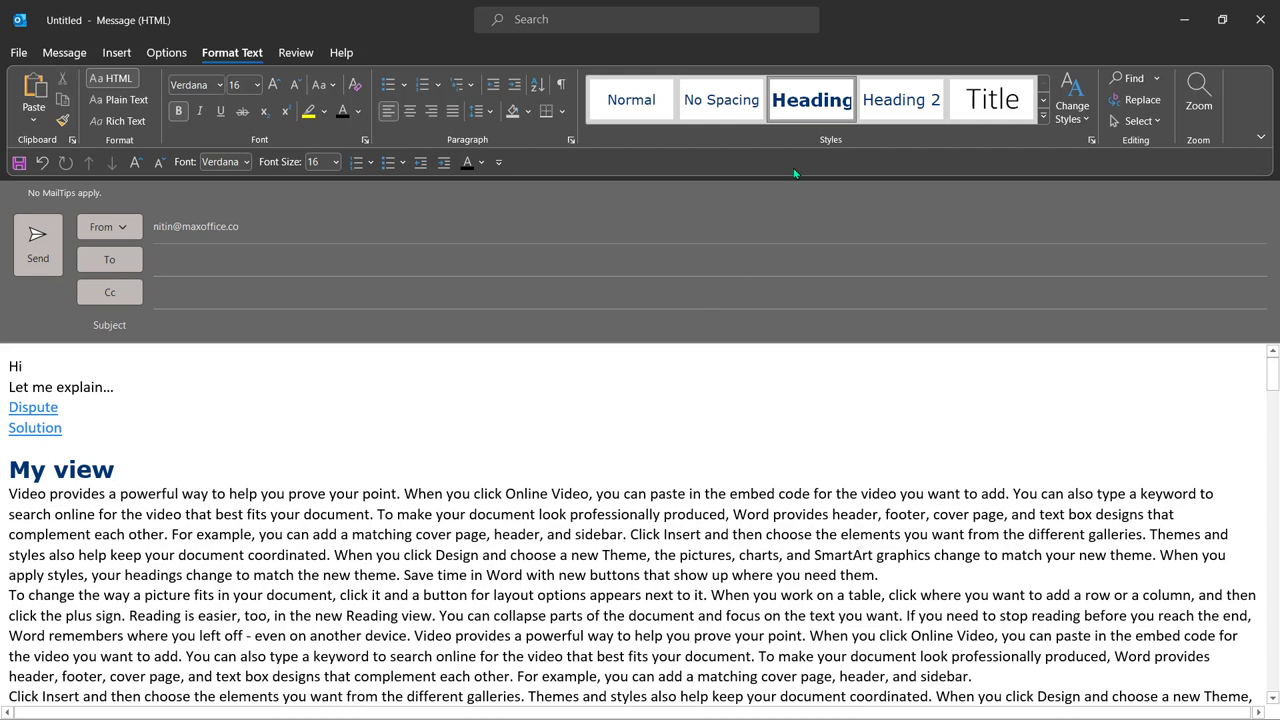
left_click(74, 422)
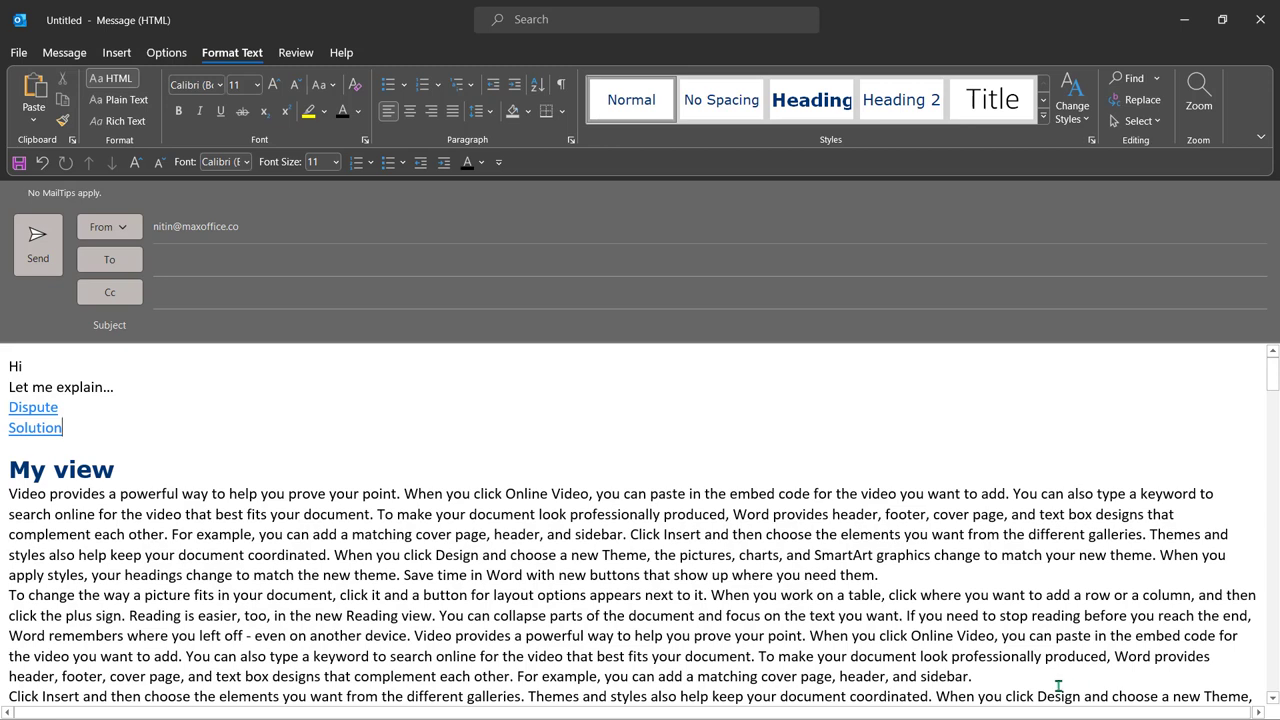
Hyperlink the word "Themes" in the paragraph that starts with "Click Insert" to The dispute heading within this message
scroll(353, 612, "down", 3)
left_click(528, 540)
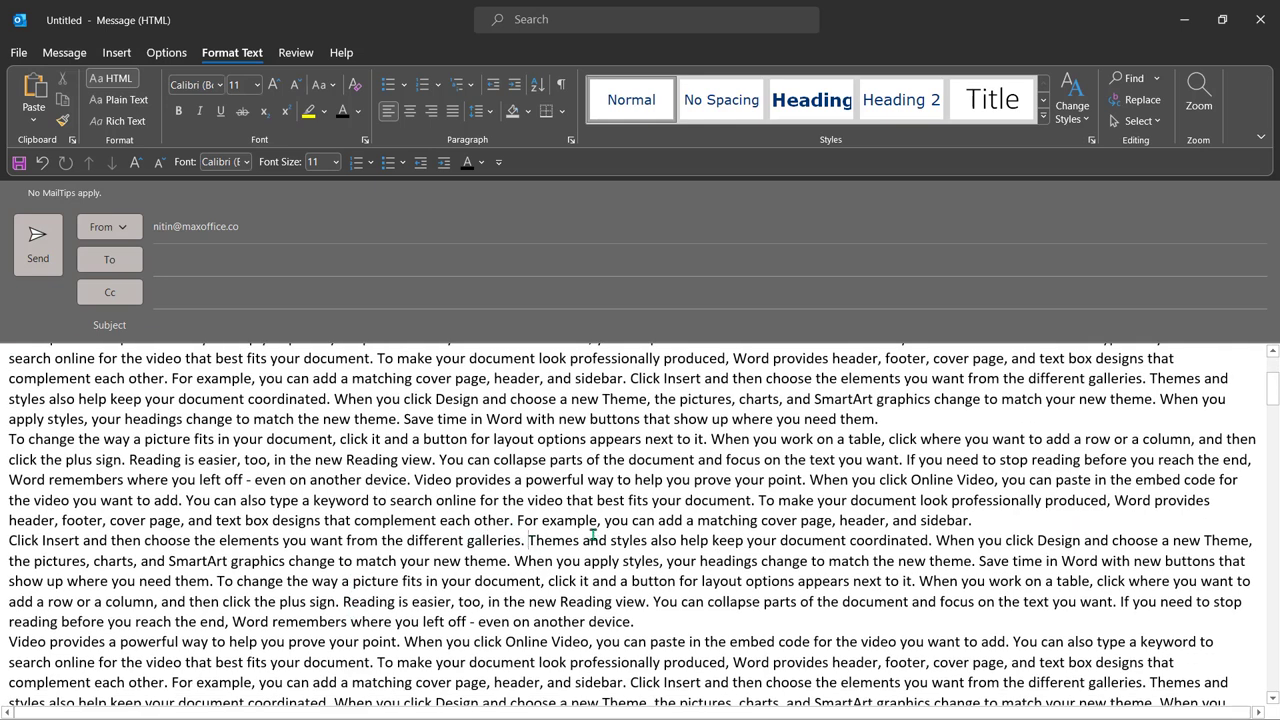
key("ctrl+shift+Right")
key("ctrl+k")
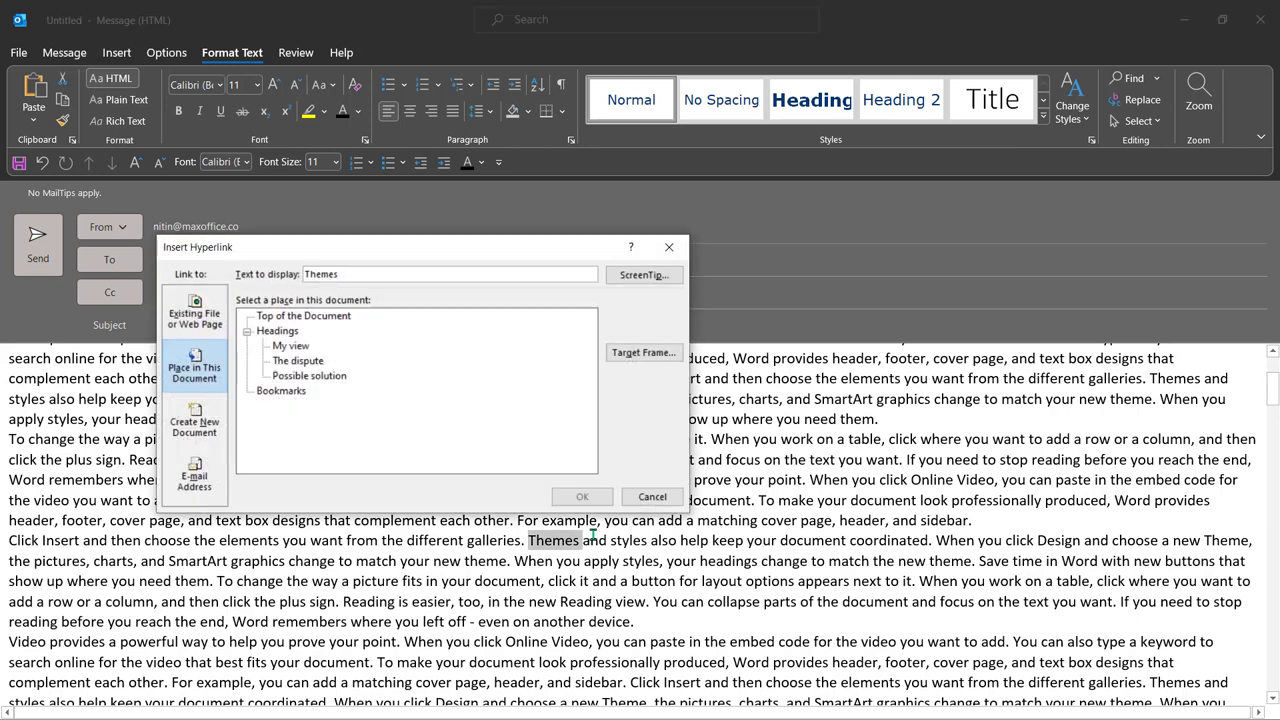
left_click(298, 361)
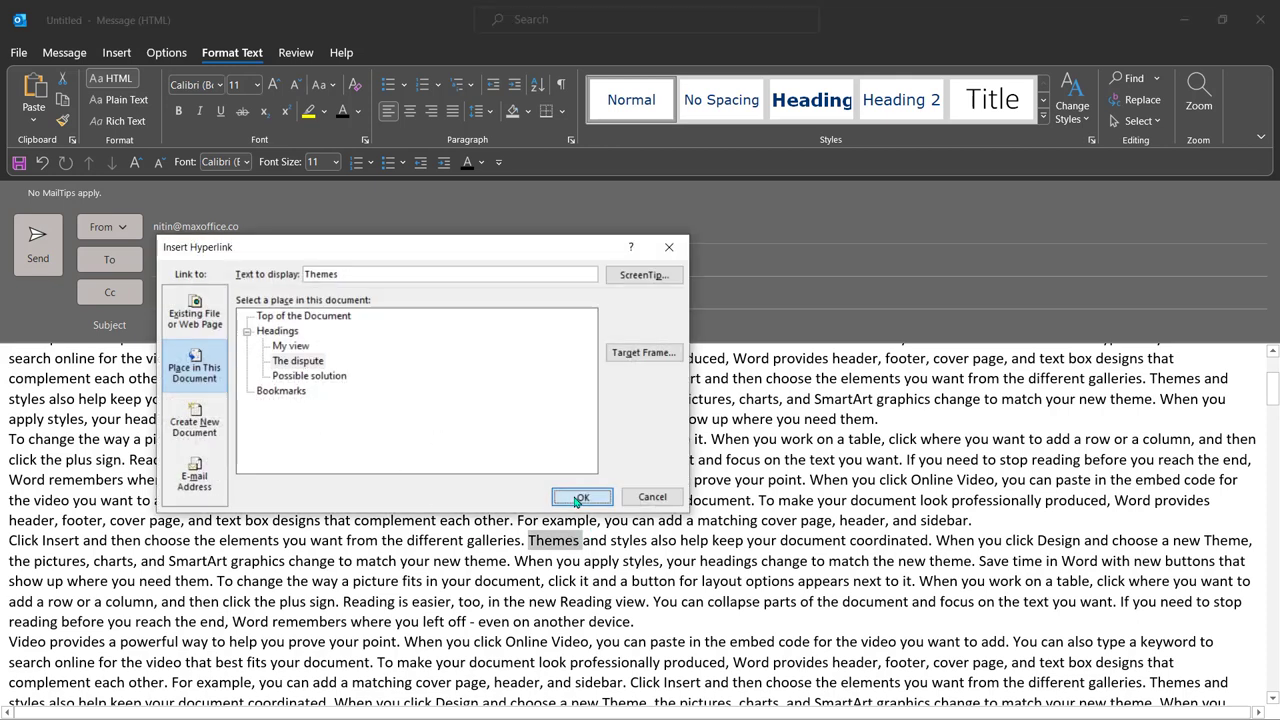
left_click(576, 496)
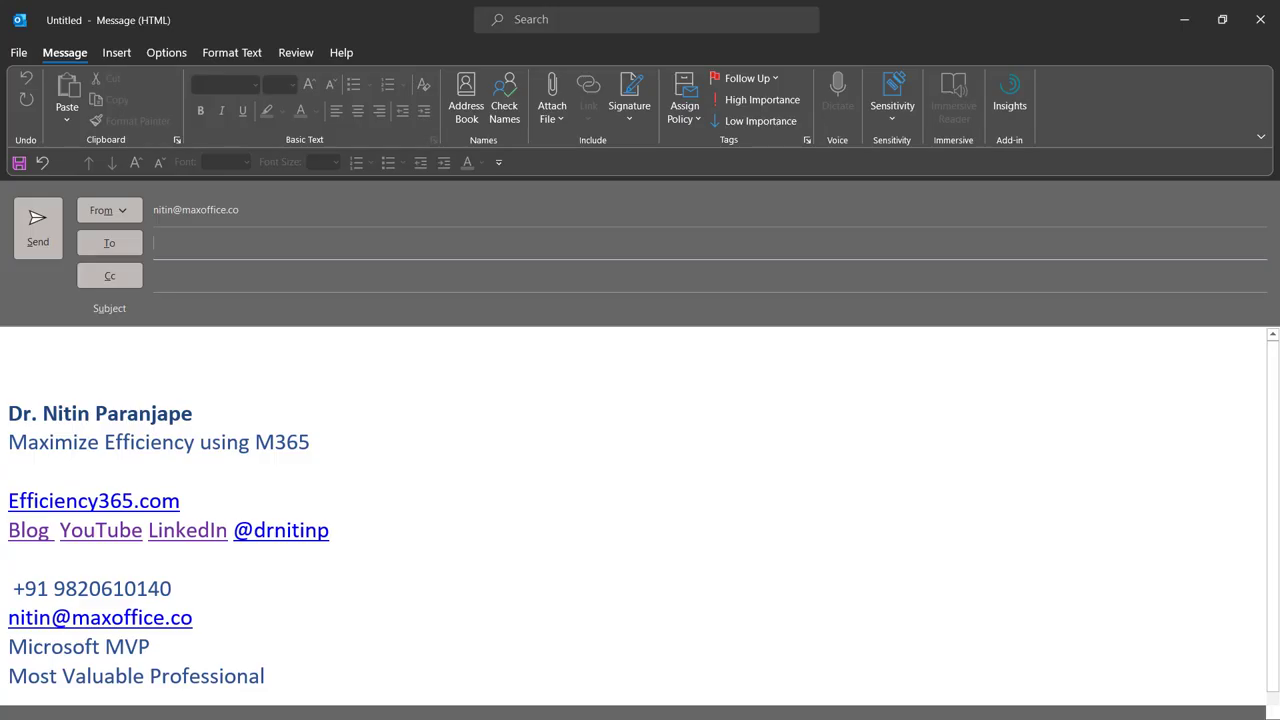
Insert a slide from the Power BI 2021 presentation as a picture in the new message's body, and undo the last change
left_click(95, 358)
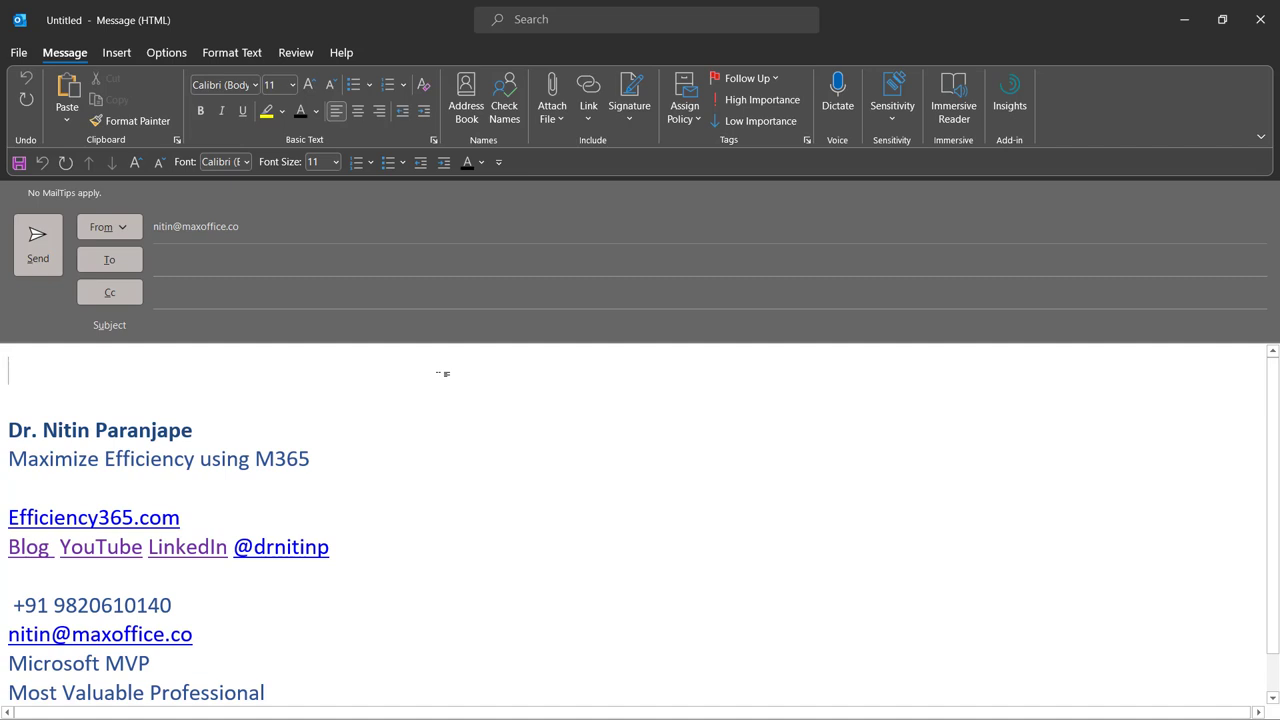
left_click(117, 52)
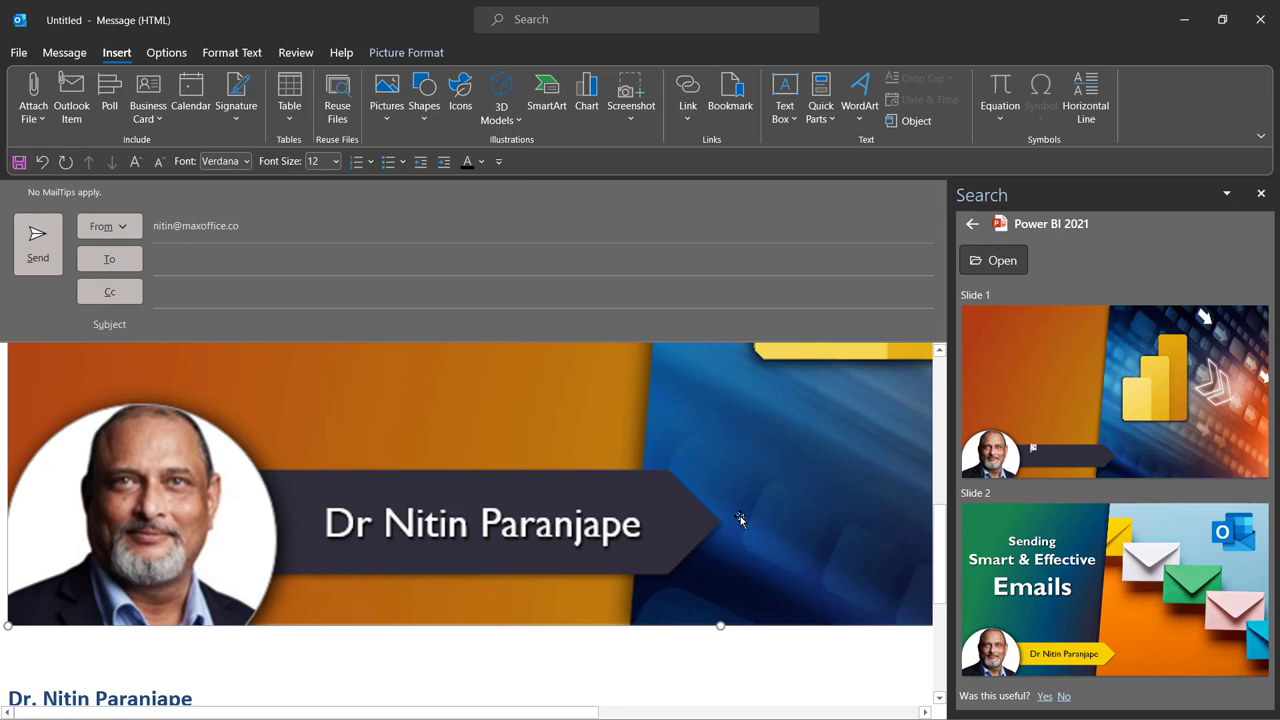
key("ctrl+z")
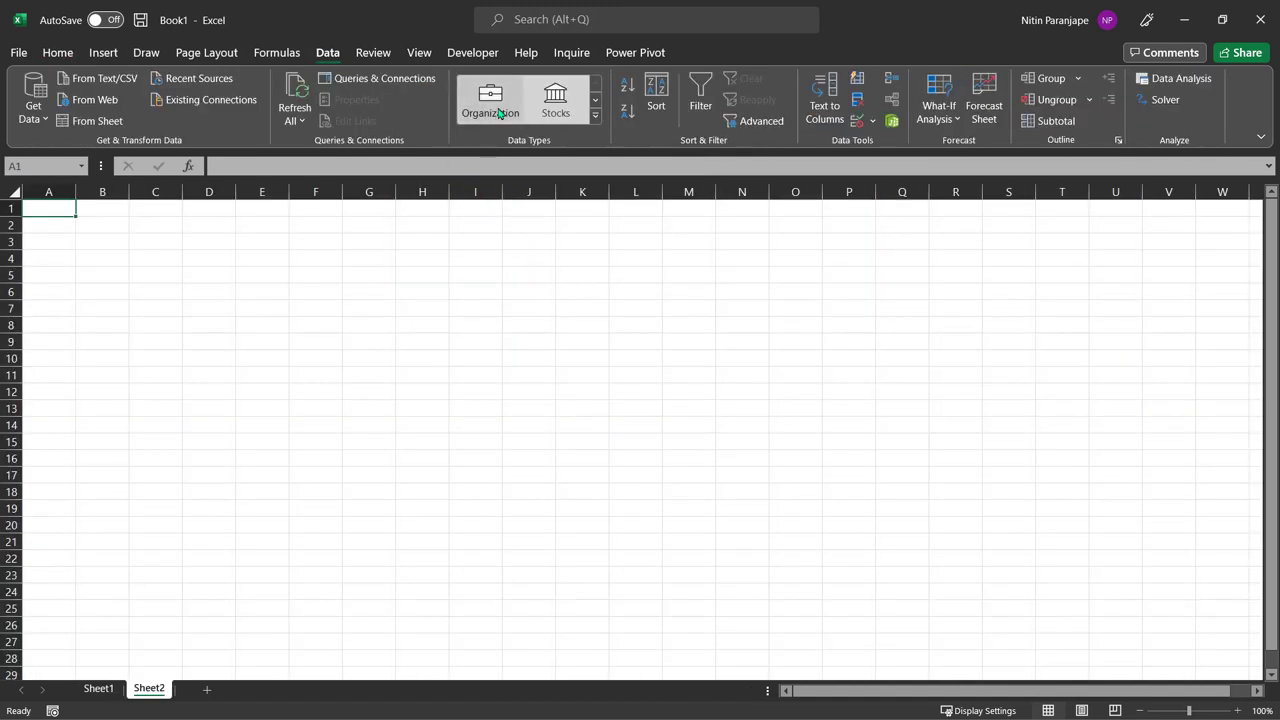
Examine the full gallery of data types available in the Excel workbook, and switch back to the Outlook message
left_click(595, 115)
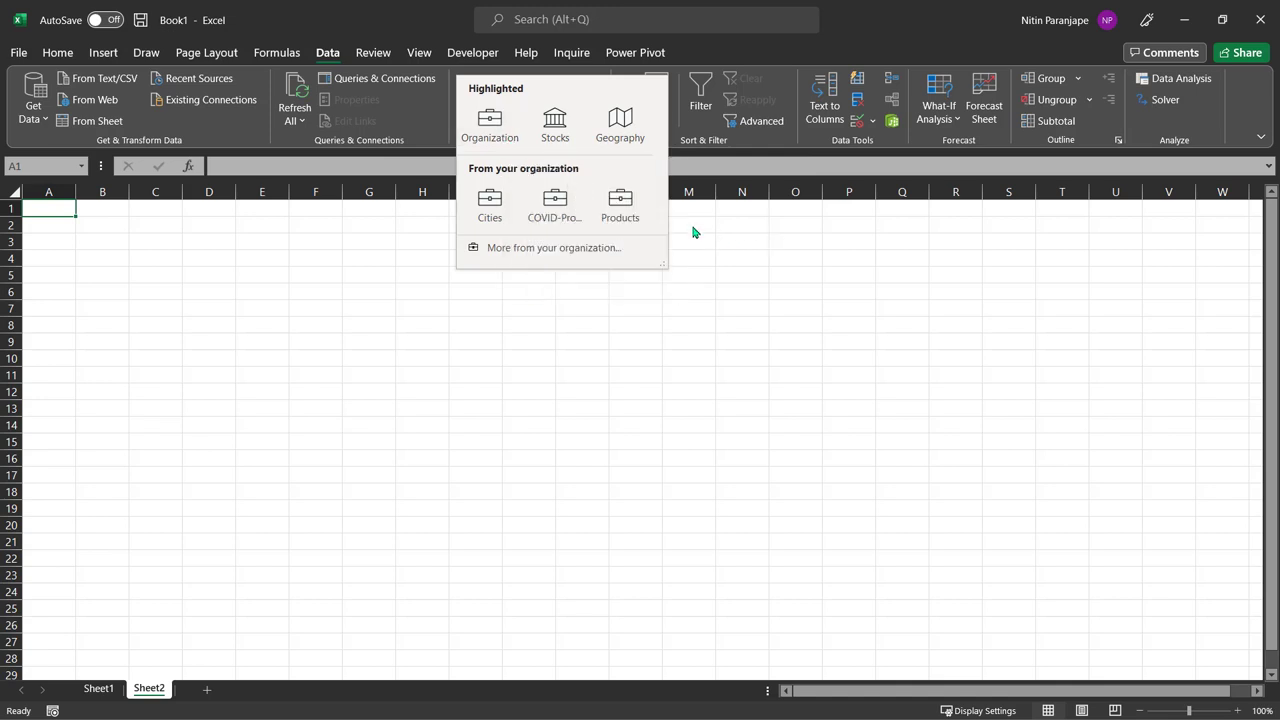
left_click(730, 282)
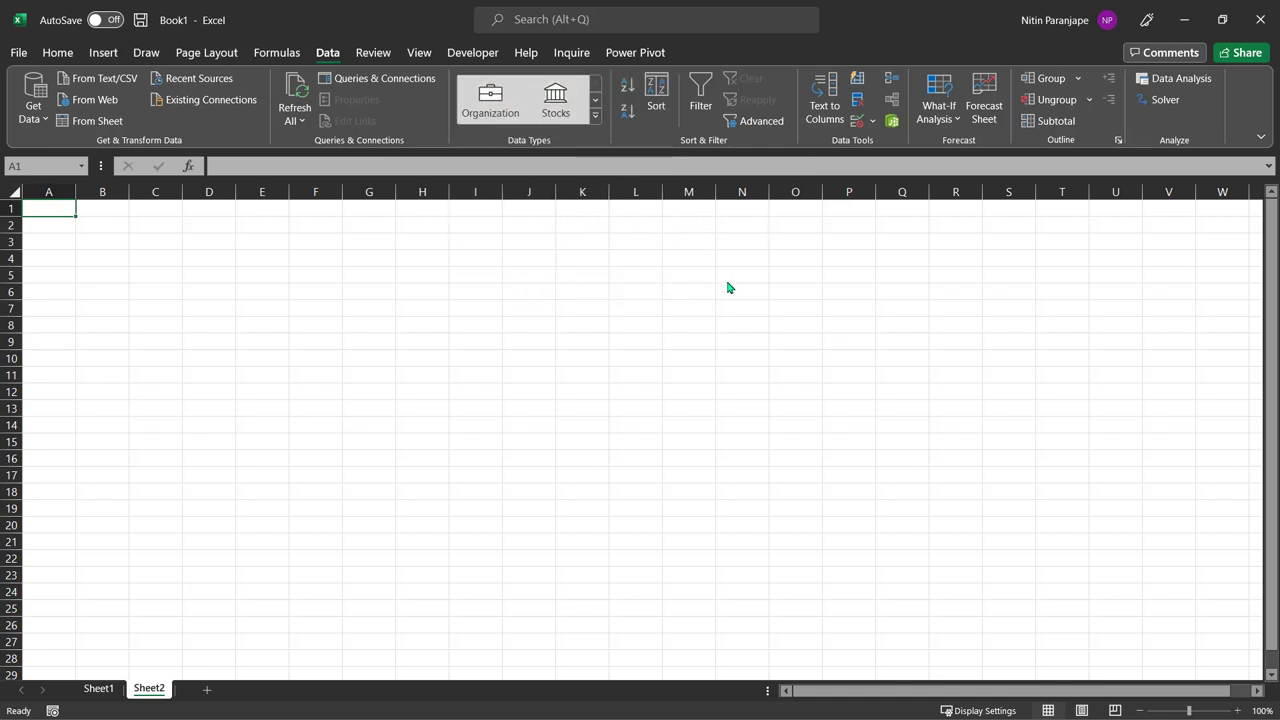
left_click(440, 306)
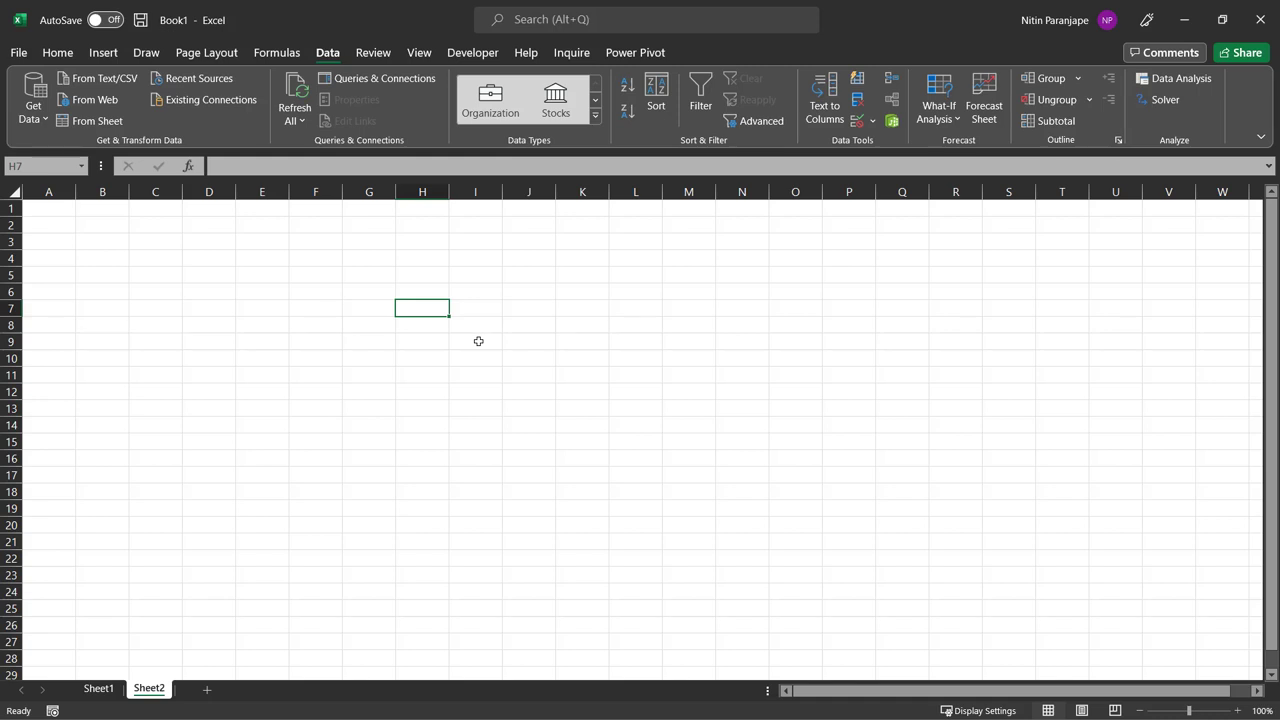
key("alt+Tab")
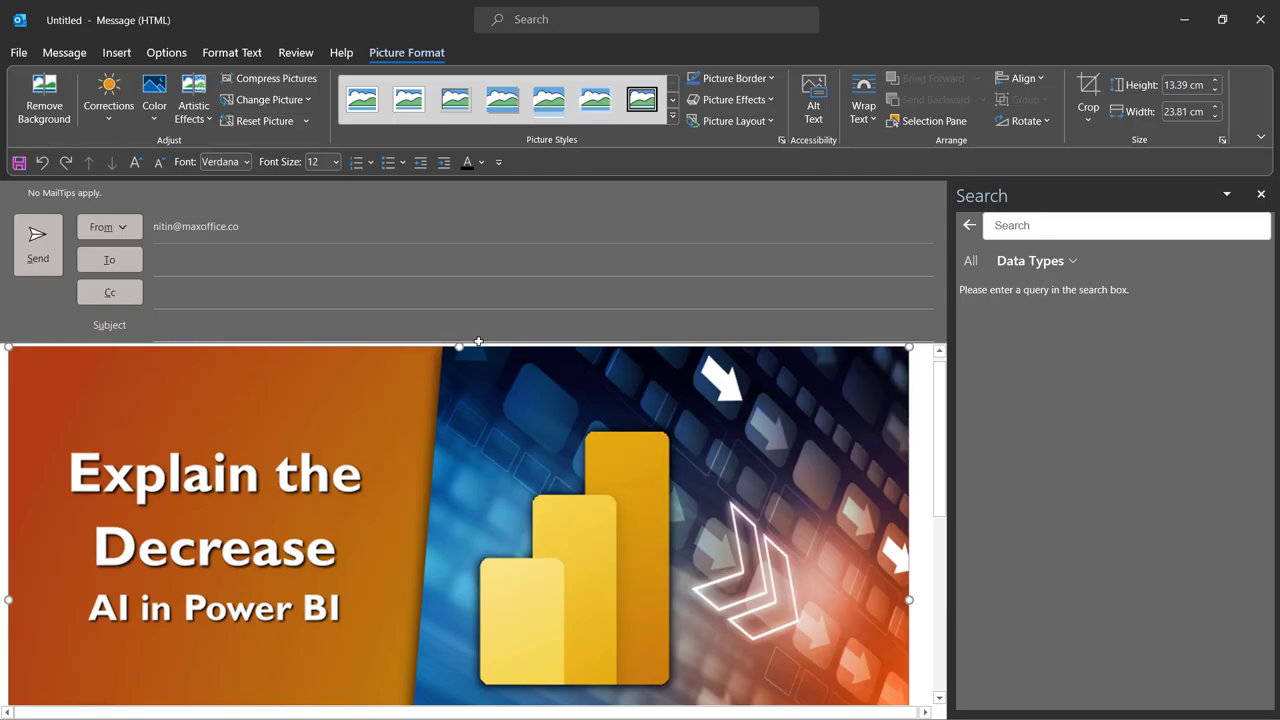
Search the data types for "Mumbai", review the full details of the city result, and return to the results
left_click(1046, 265)
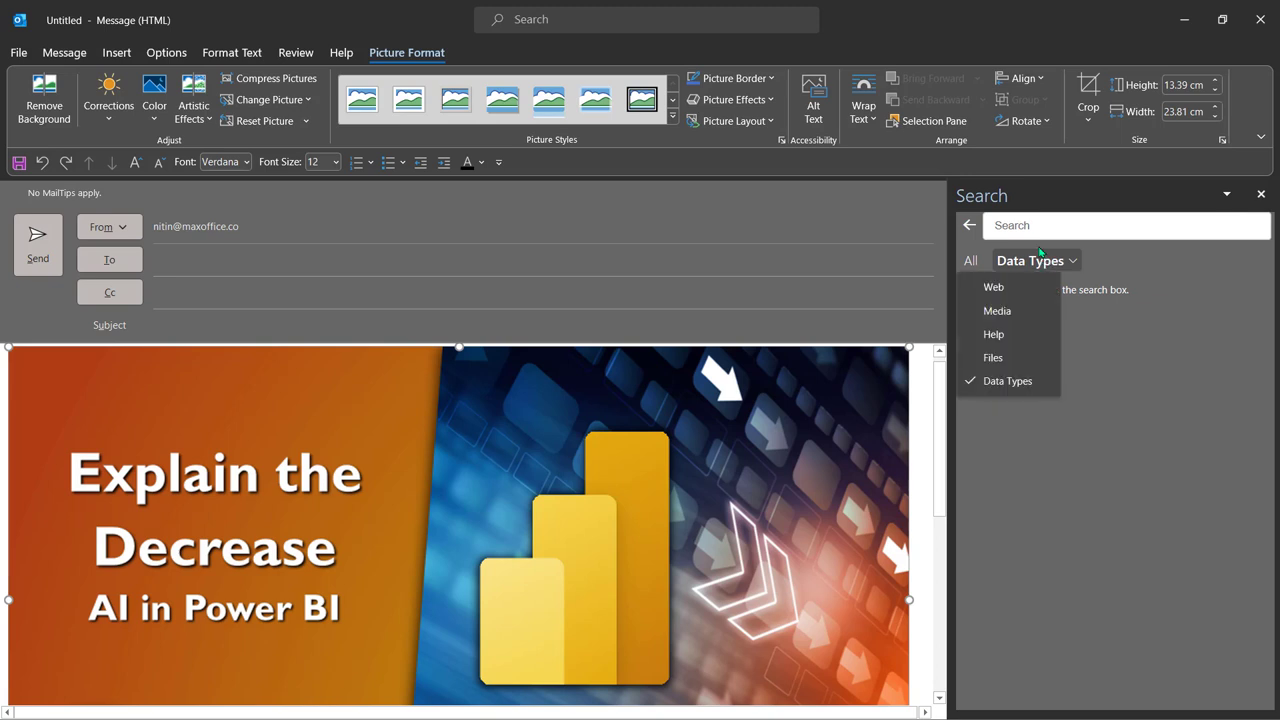
left_click(1026, 224)
left_click(1034, 223)
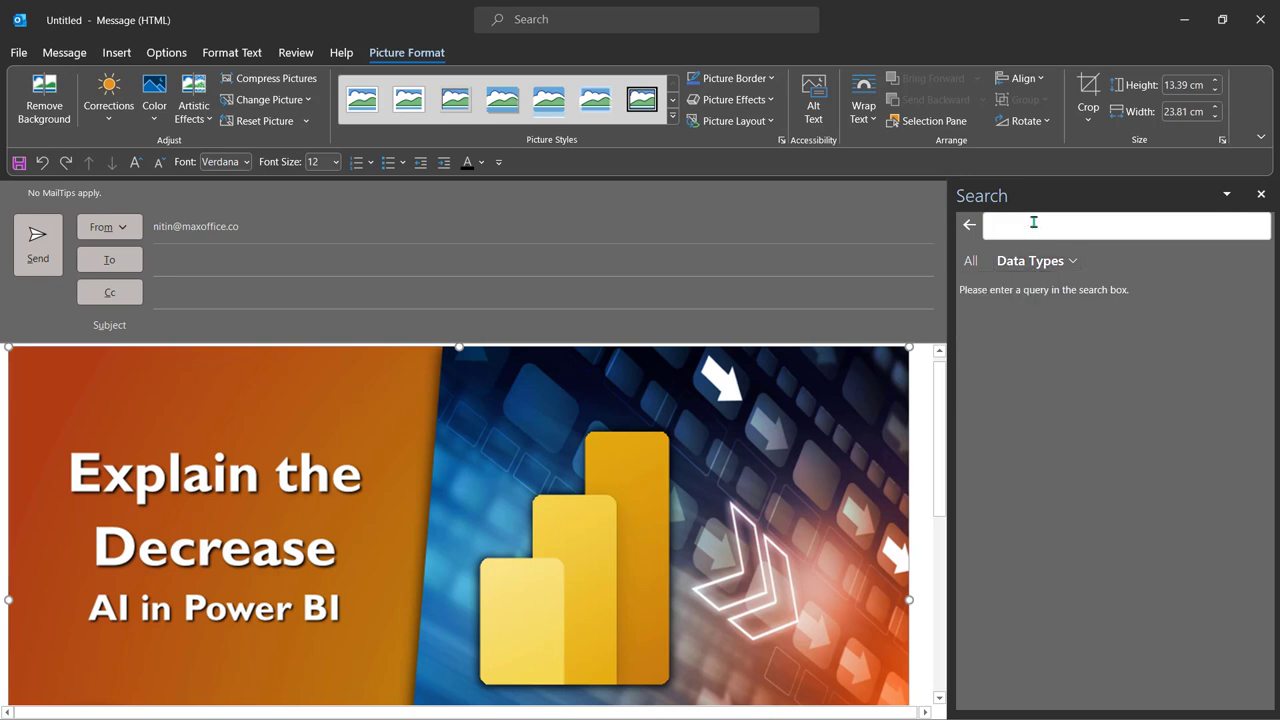
type("Mumbai")
key("Return")
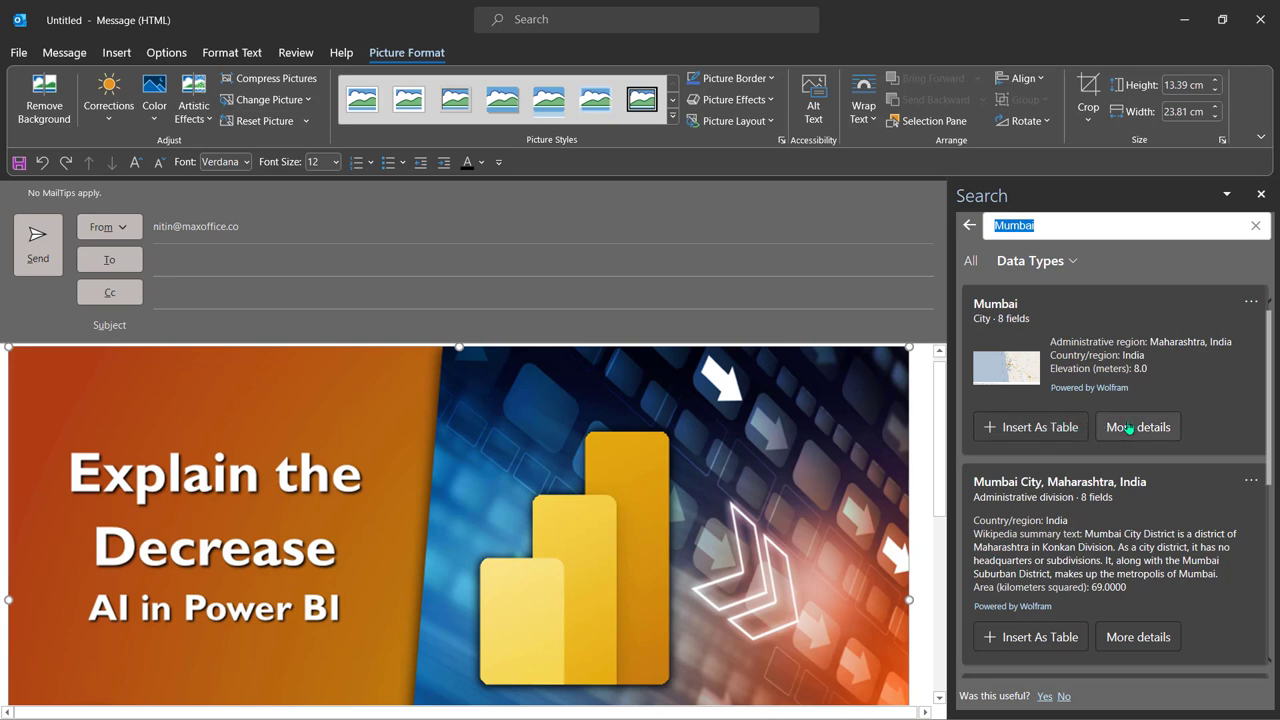
left_click(1130, 428)
scroll(1064, 522, "down", 3)
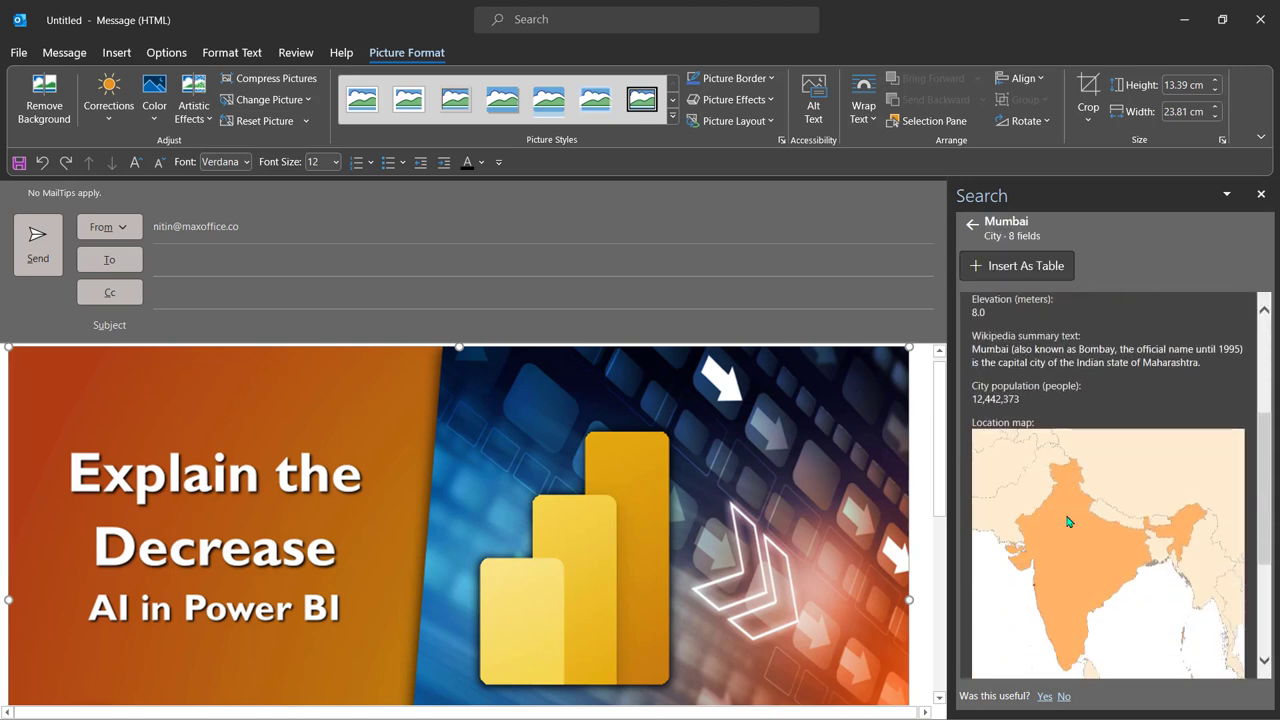
left_click(969, 229)
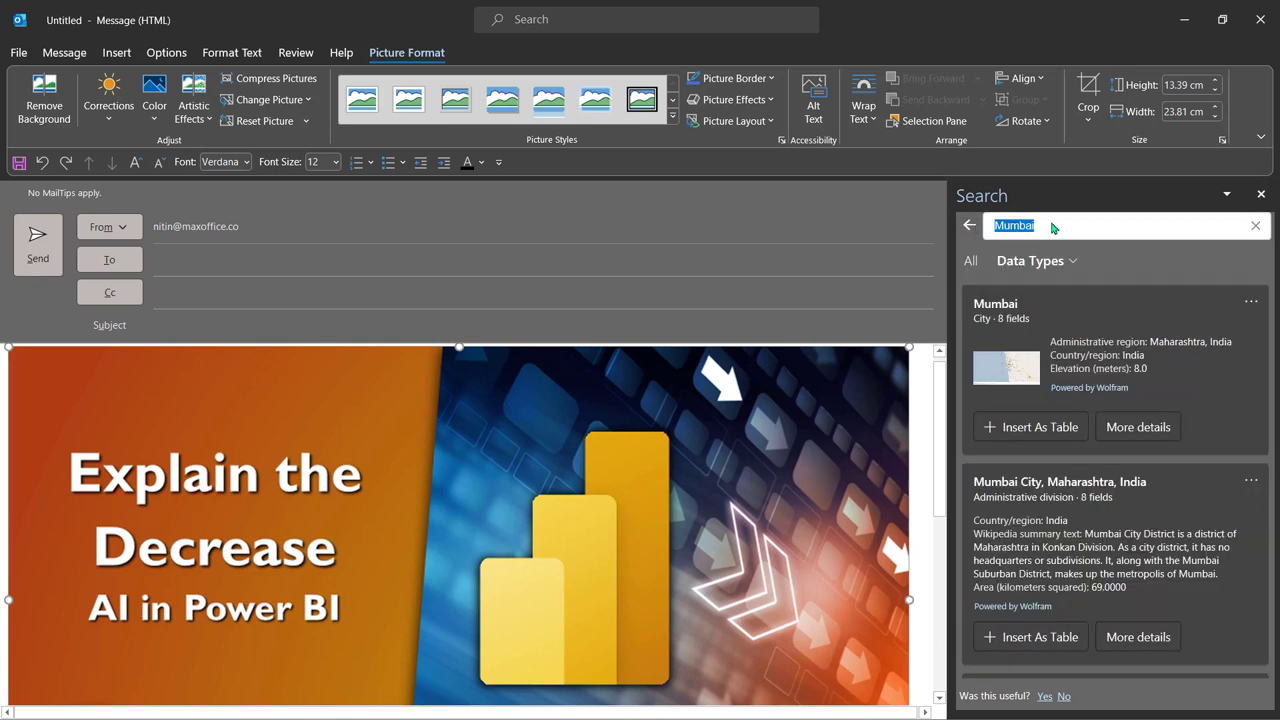
Search the data types for "msft" and insert the Microsoft Corporation stock data into the message as a table
type("msft")
key("Return")
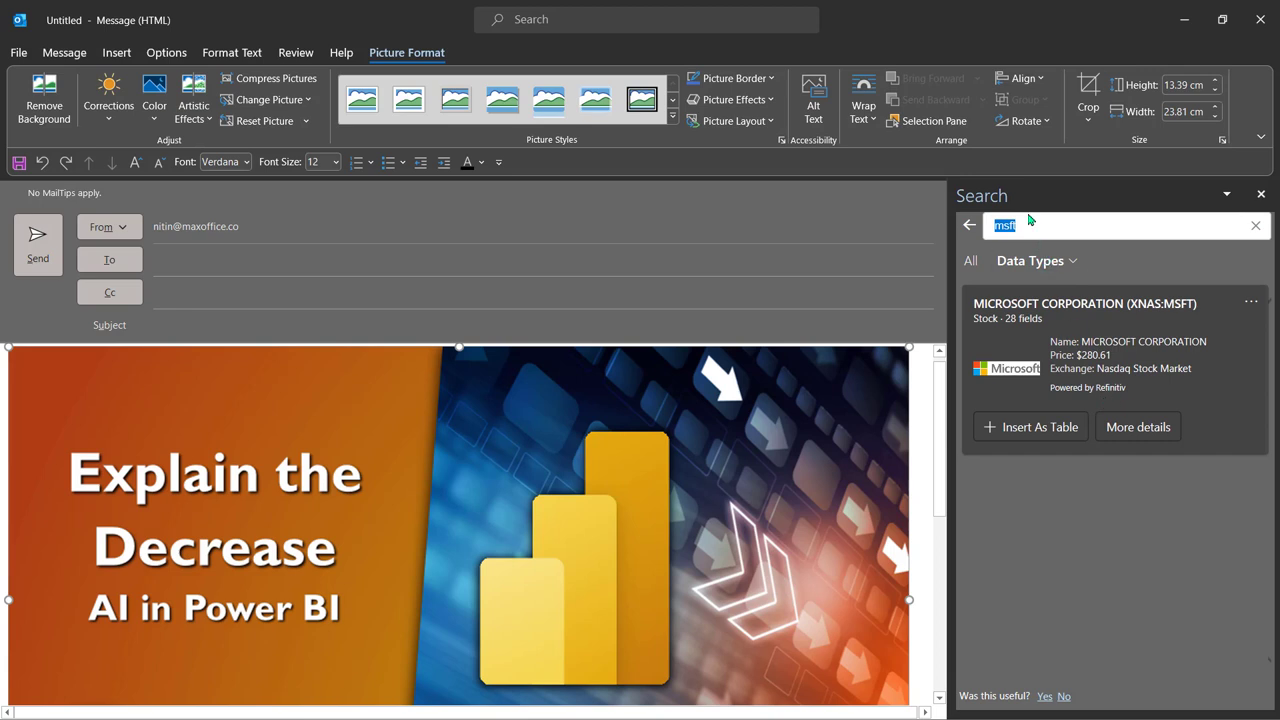
left_click(1140, 437)
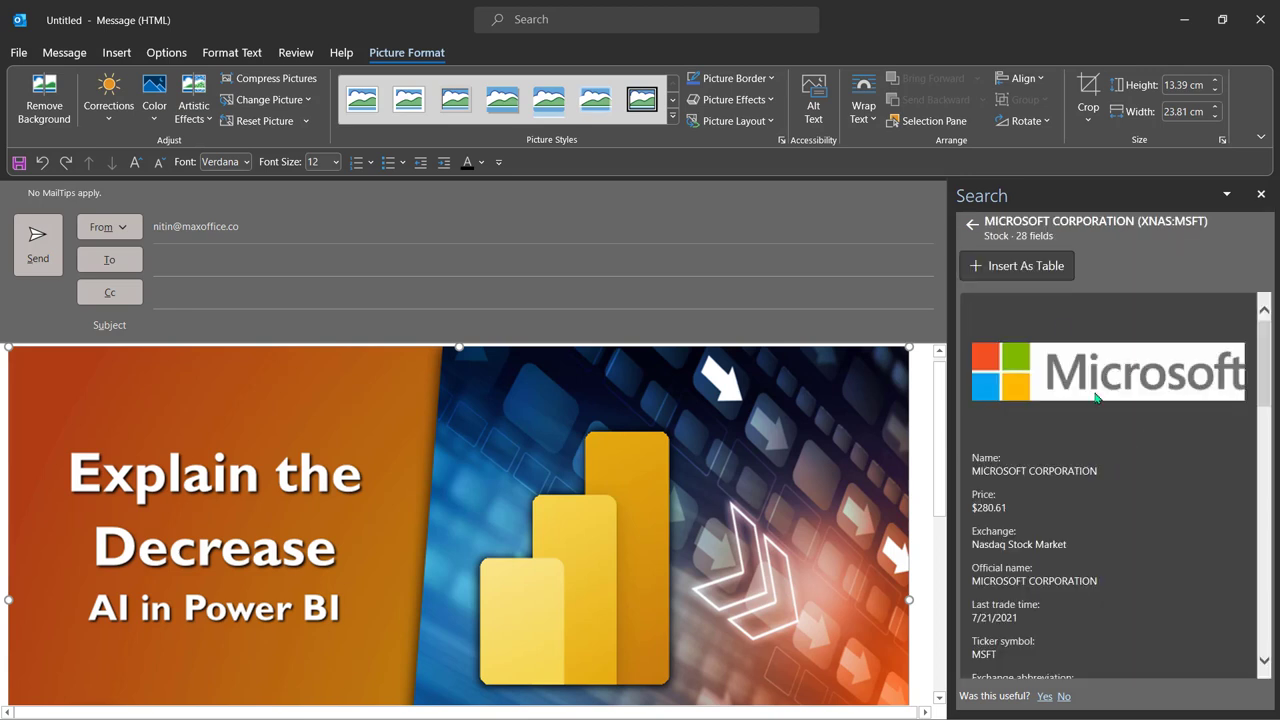
left_click(1000, 266)
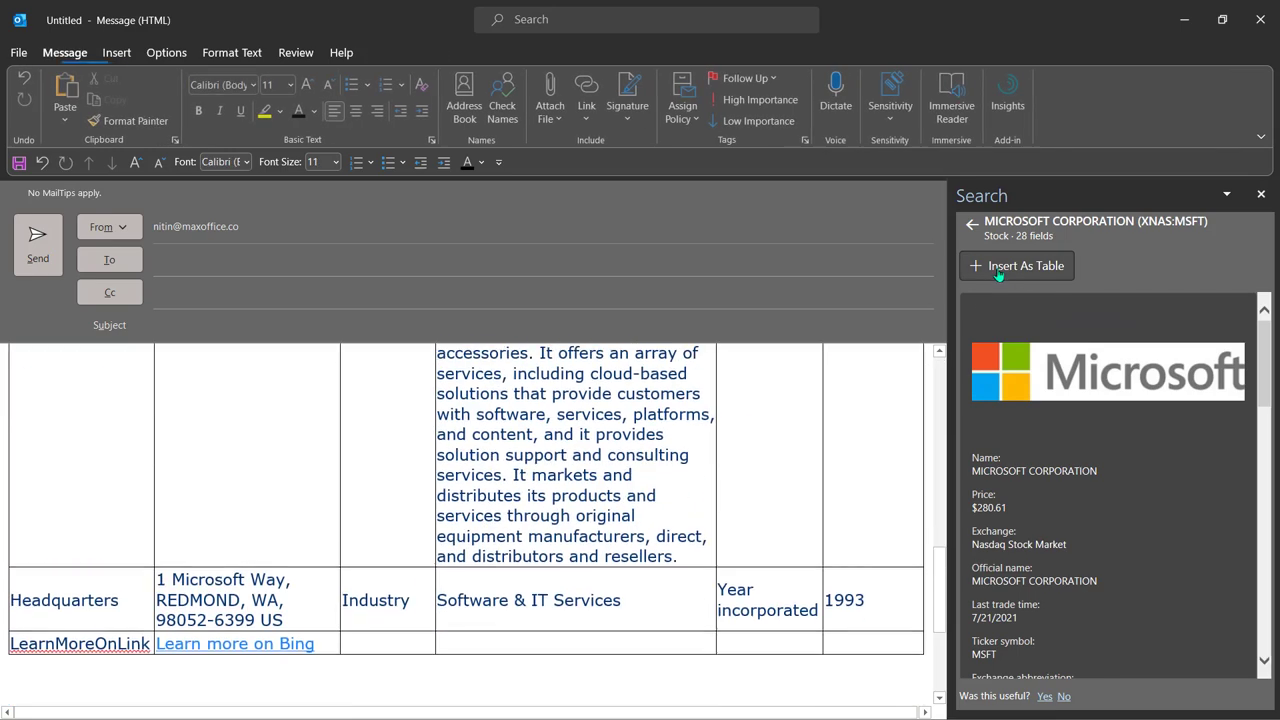
scroll(510, 550, "up", 5)
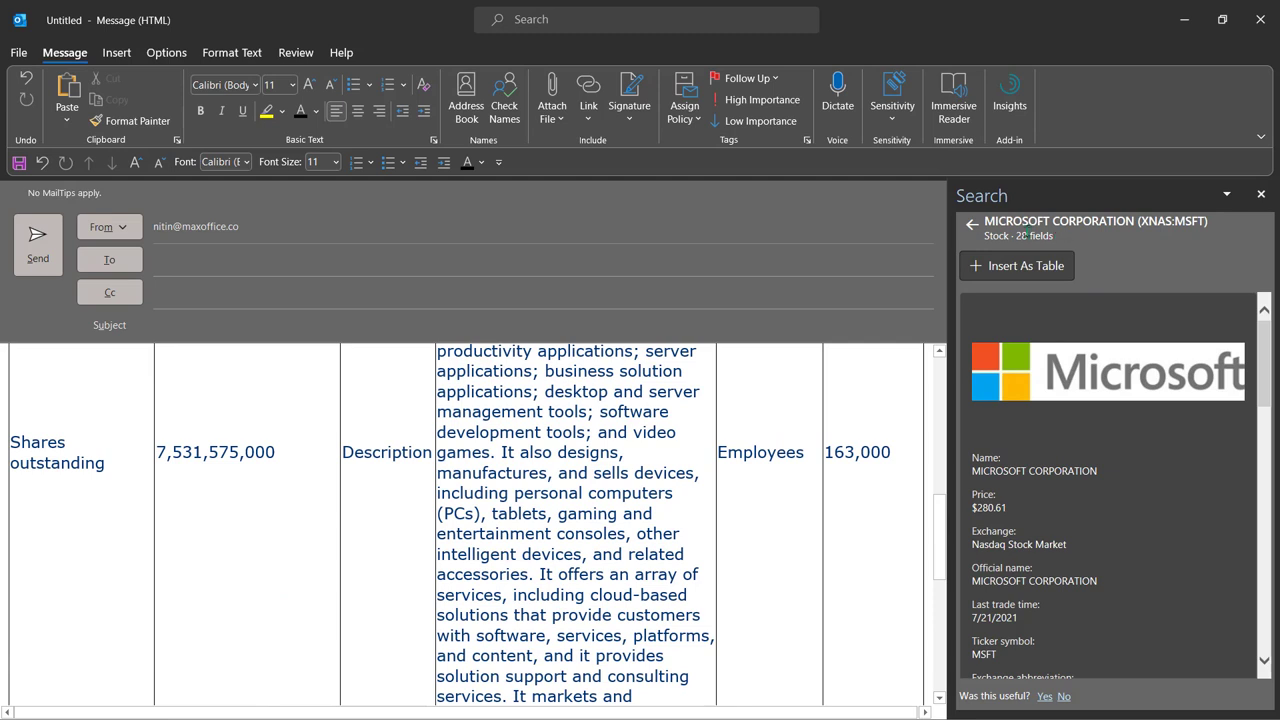
Search the data types for "carbon", look through the results, and review the full details of the Carbon element
left_click(971, 225)
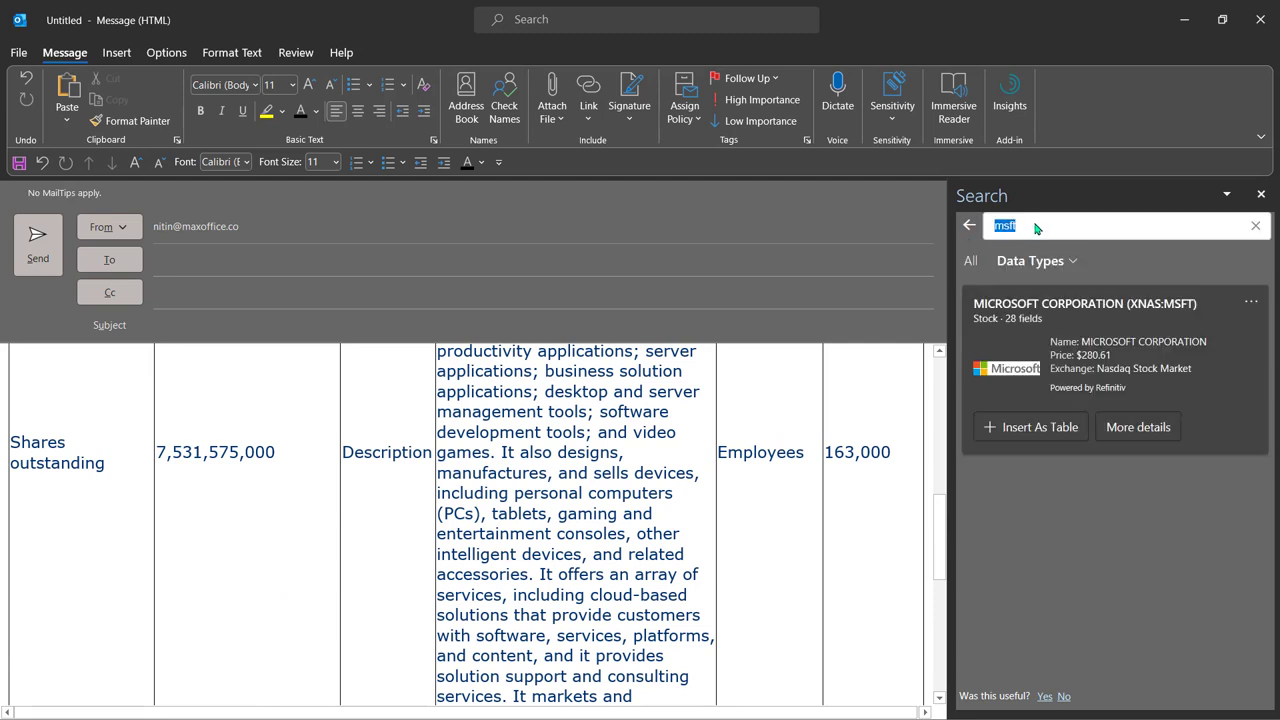
key("BackSpace")
type("carbon")
key("Return")
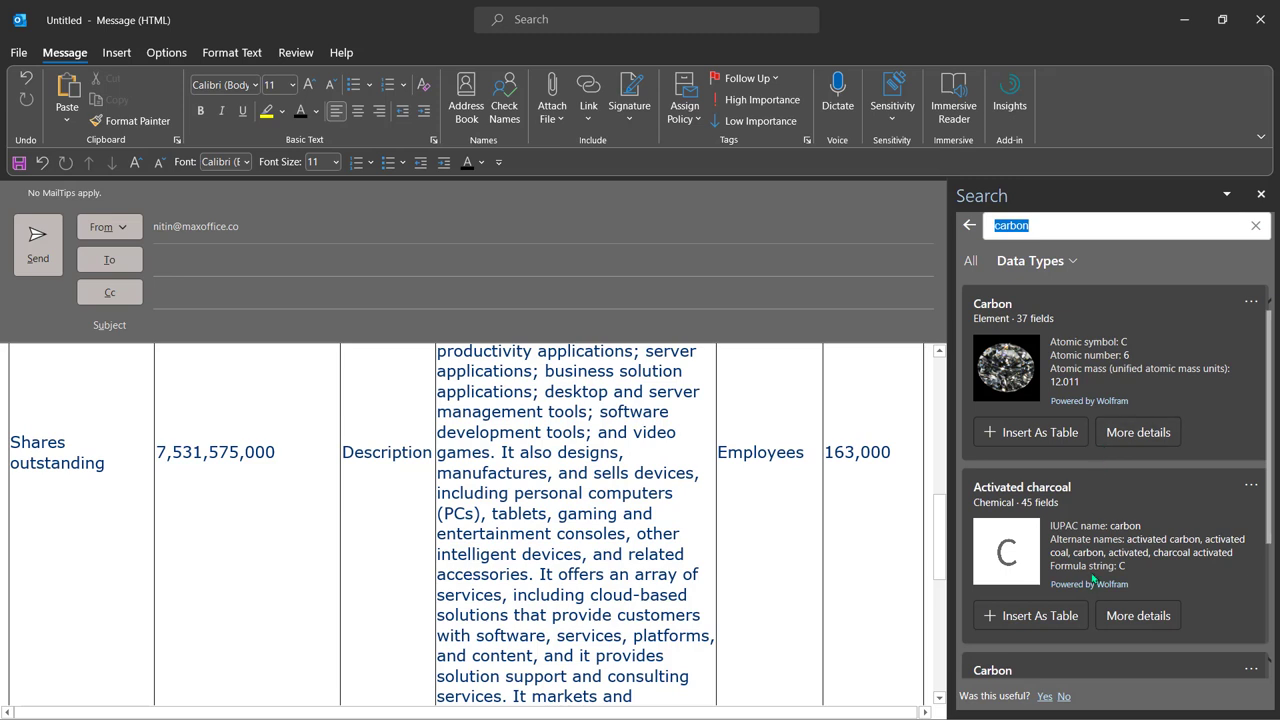
scroll(1092, 578, "down", 2)
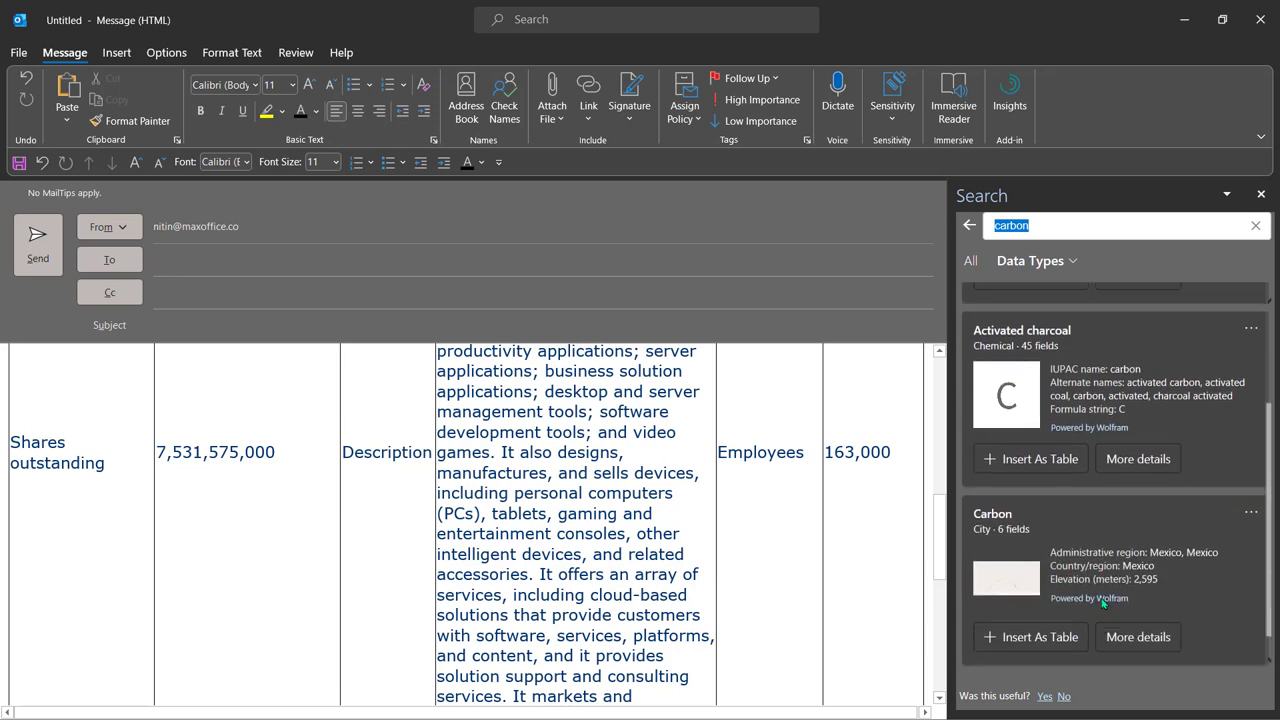
scroll(1103, 603, "up", 2)
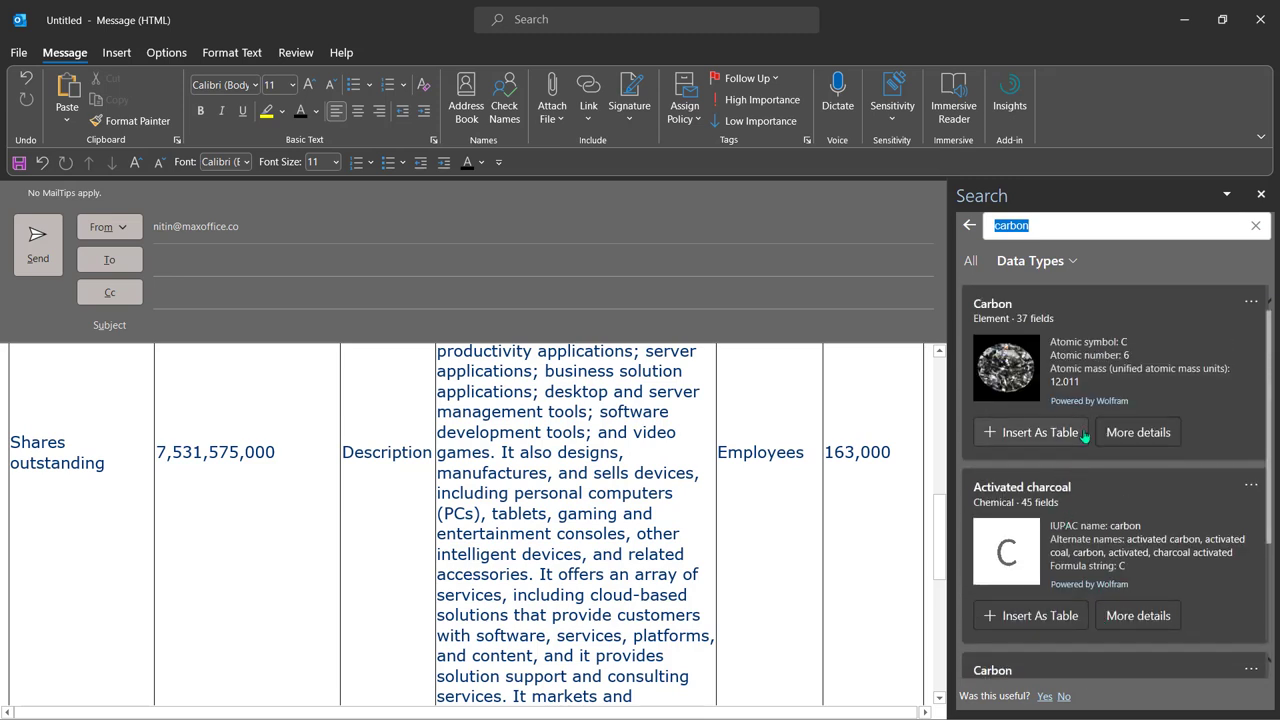
left_click(1118, 434)
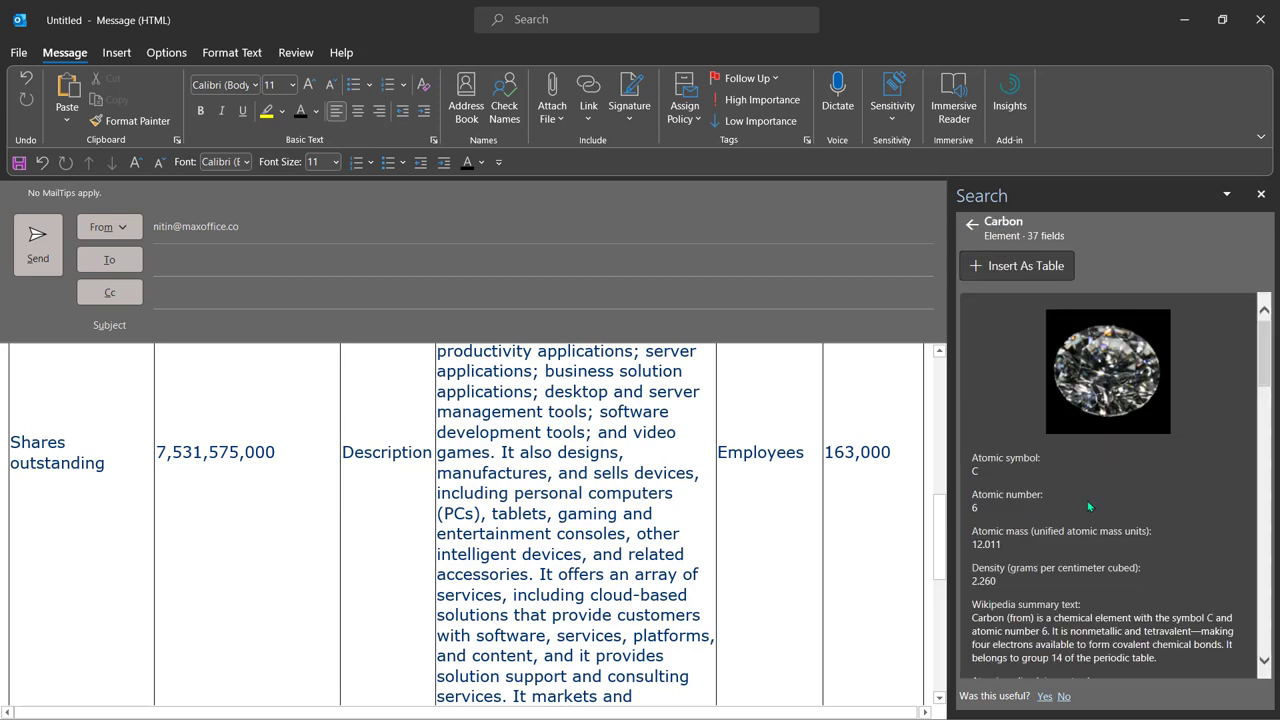
scroll(1089, 506, "down", 5)
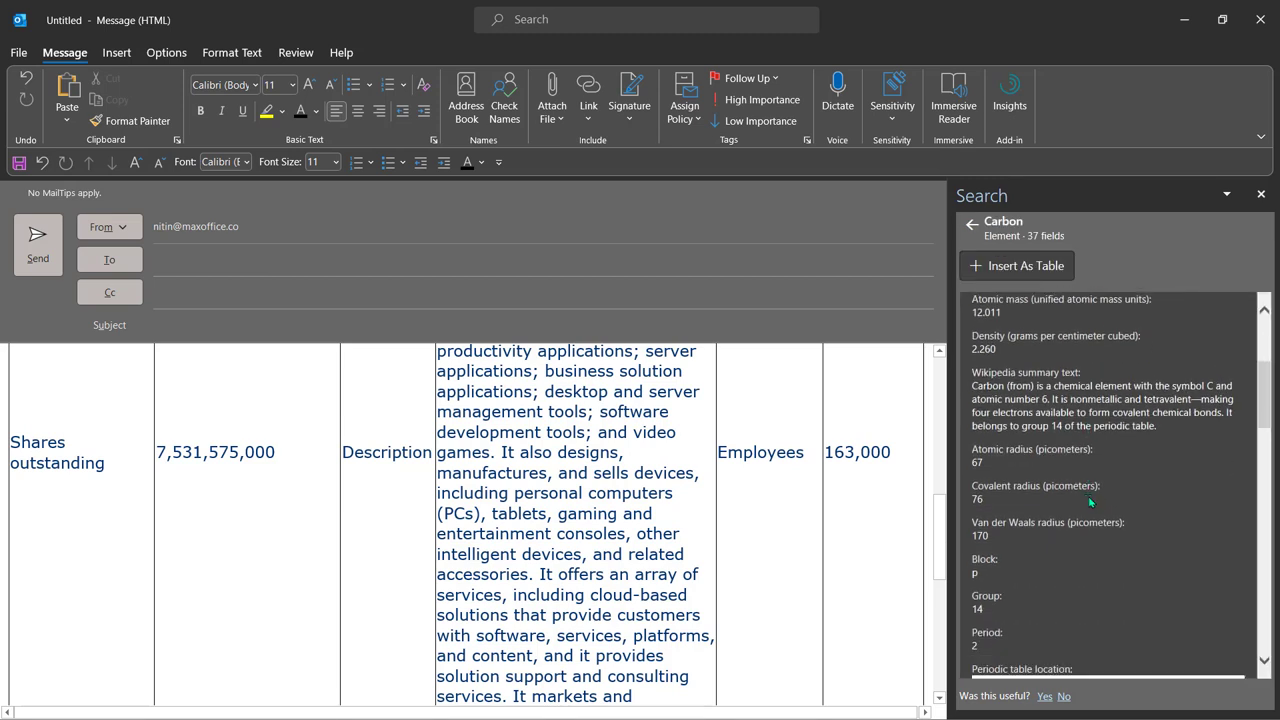
Bring up the commands for inserting content into the message
left_click(116, 53)
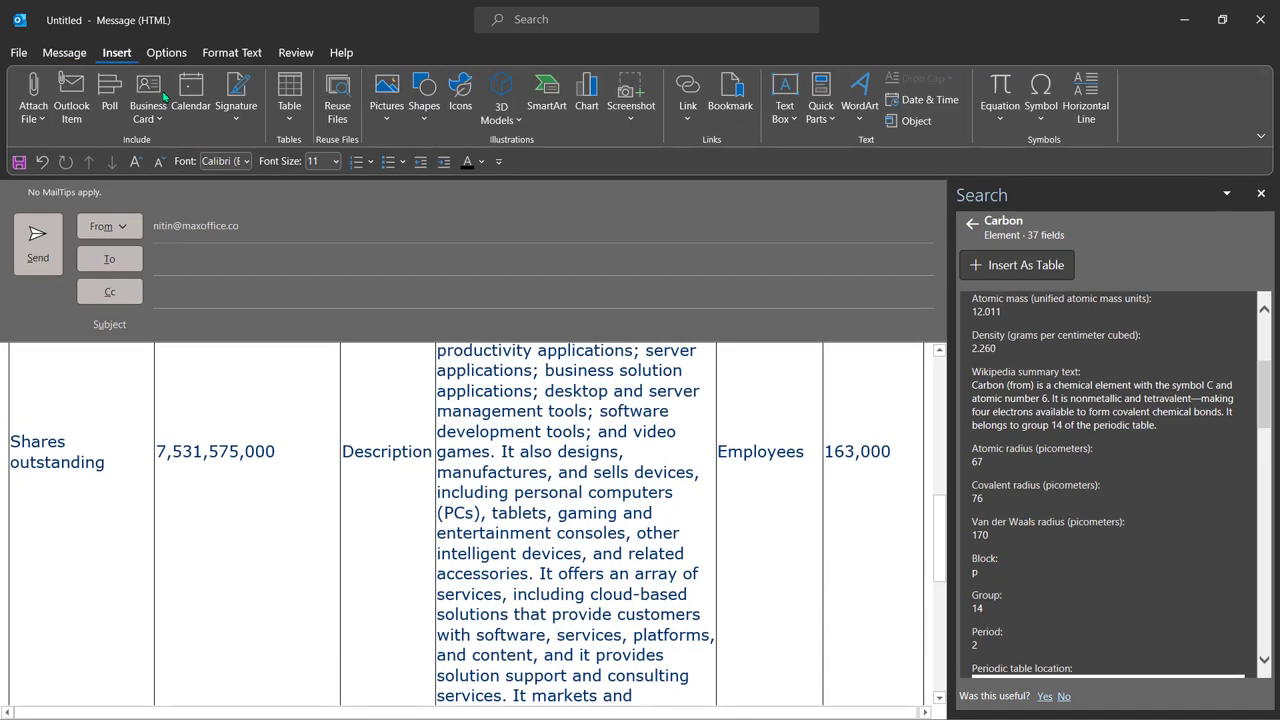